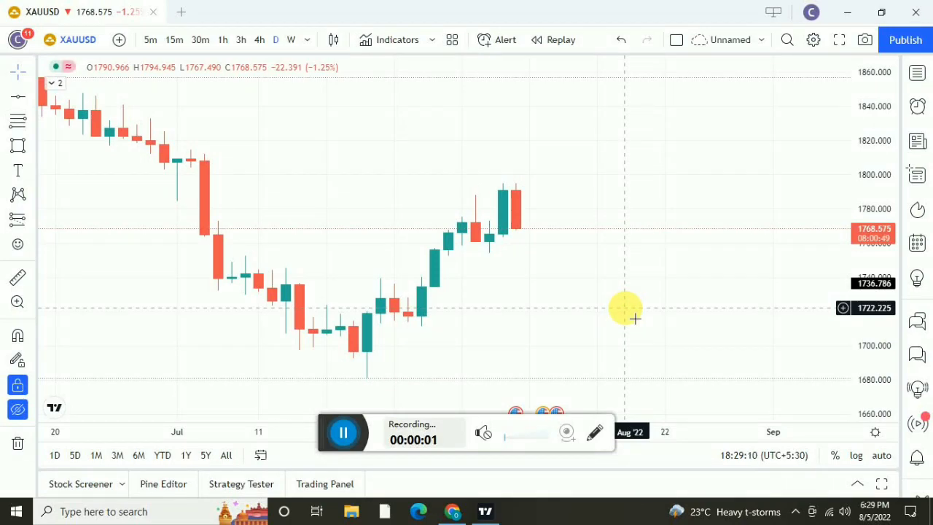
Check today's date in the system calendar, and close the calendar again.
{"action": "left_click_drag", "start_coordinate": [511, 329], "coordinate": [537, 327]}
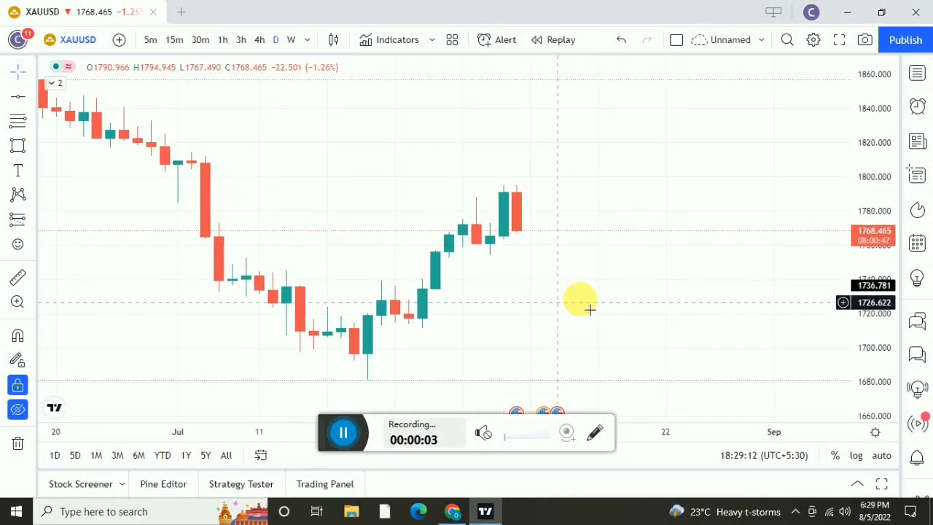
{"action": "left_click", "coordinate": [895, 513]}
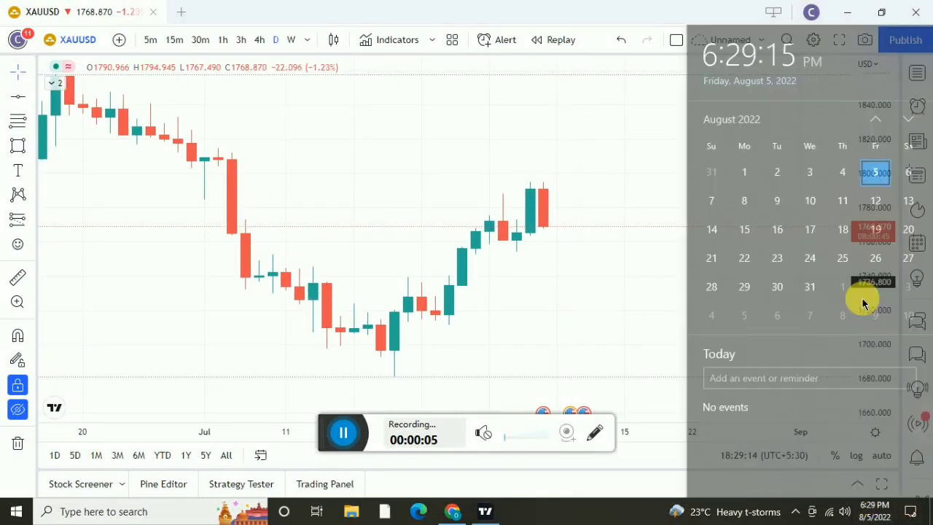
{"action": "left_click", "coordinate": [857, 519]}
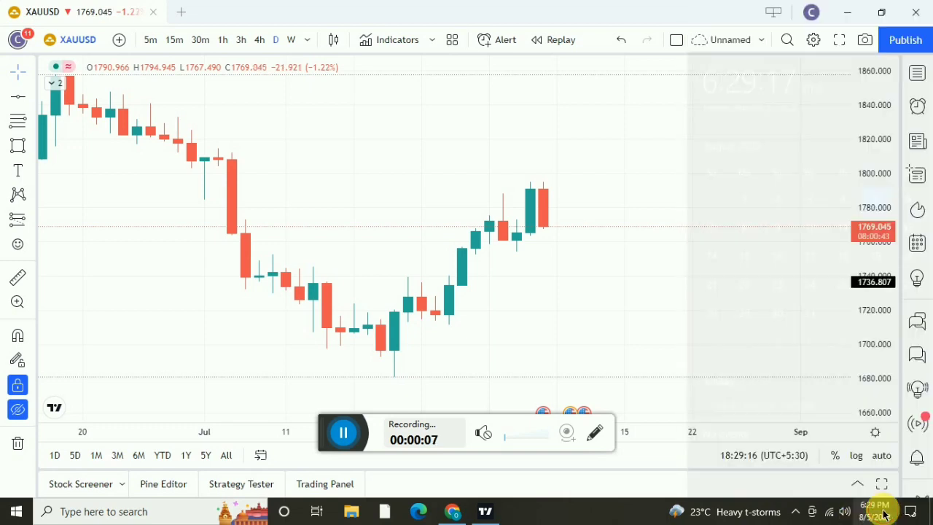
View the gold chart on the daily and 4-hour timeframes, with the 4-hour price scale stretched.
{"action": "scroll", "coordinate": [498, 301], "scroll_direction": "left", "scroll_amount": 1}
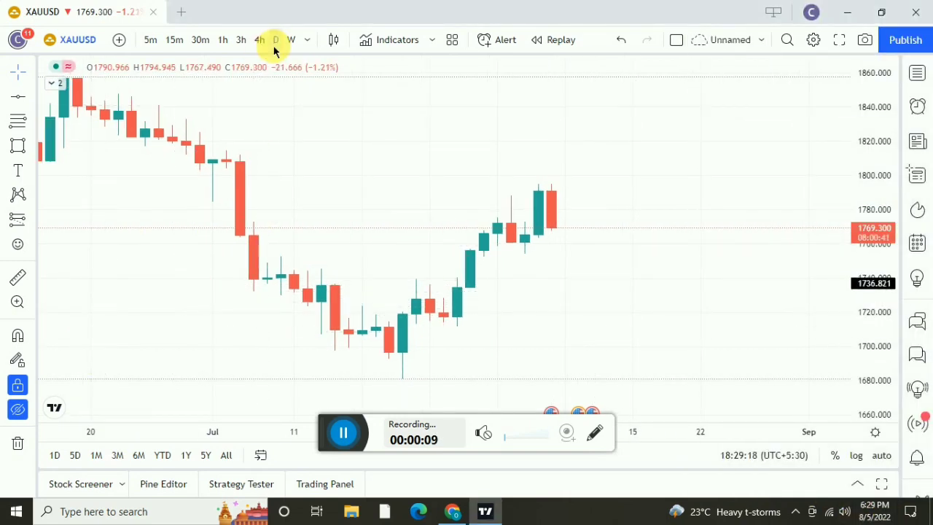
{"action": "left_click_drag", "start_coordinate": [621, 249], "coordinate": [595, 258]}
{"action": "scroll", "coordinate": [640, 268], "scroll_direction": "up", "scroll_amount": 1}
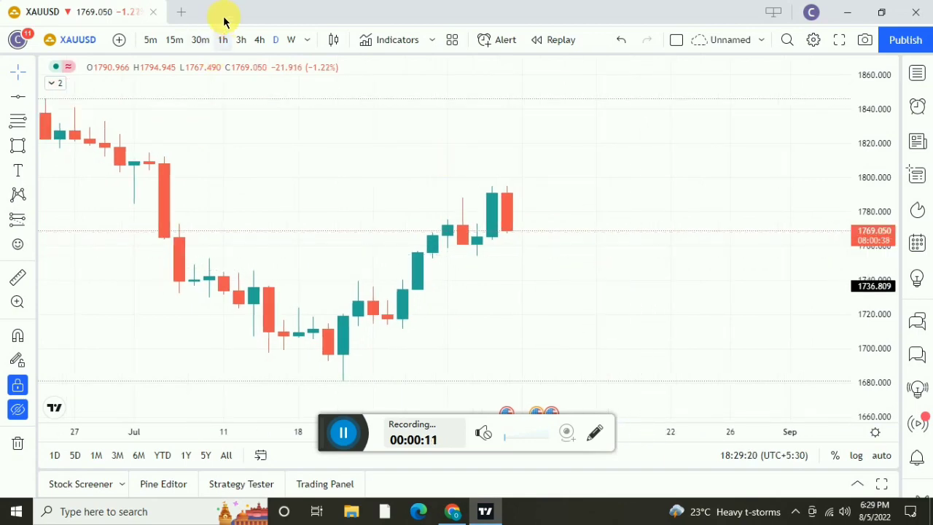
{"action": "left_click", "coordinate": [258, 41]}
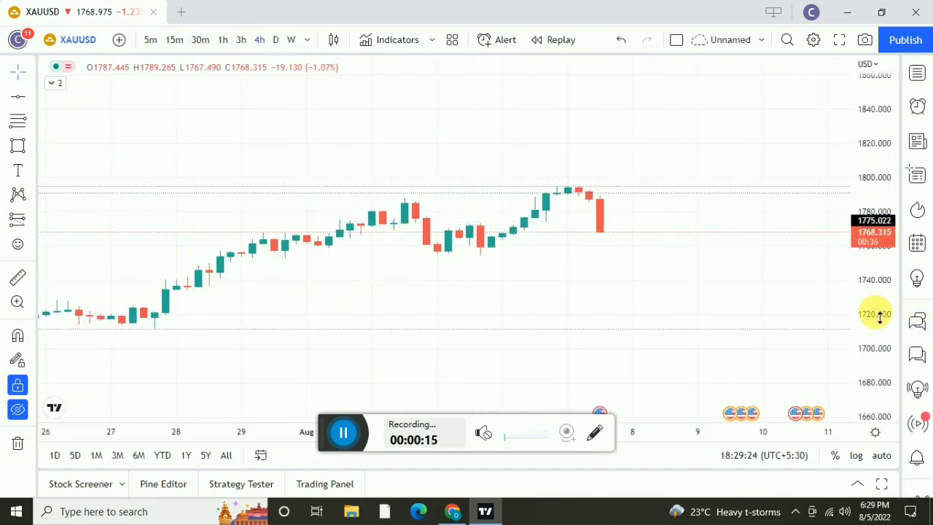
{"action": "left_click_drag", "start_coordinate": [880, 317], "coordinate": [871, 296]}
{"action": "left_click_drag", "start_coordinate": [785, 283], "coordinate": [741, 290]}
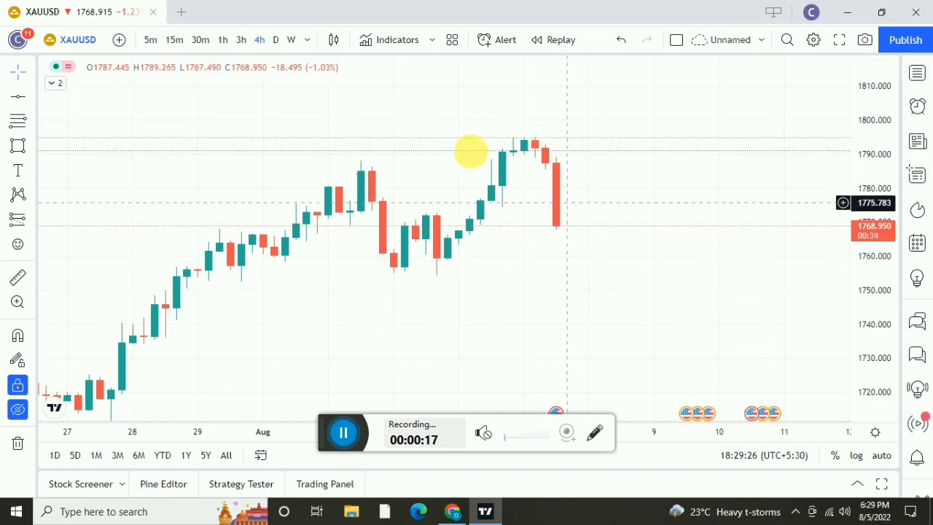
Review the recent gold price drop on the 1-hour and 30-minute timeframes.
{"action": "left_click", "coordinate": [226, 41]}
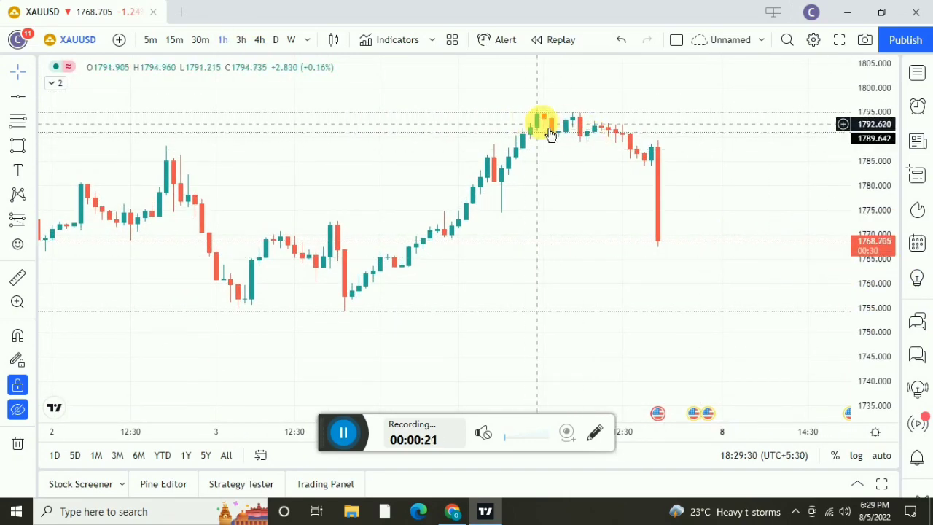
{"action": "left_click_drag", "start_coordinate": [880, 323], "coordinate": [880, 289]}
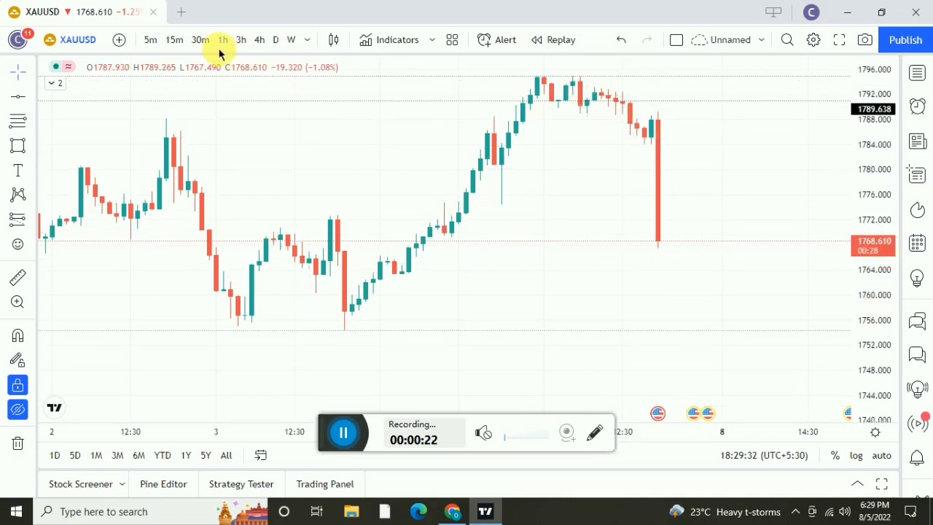
{"action": "left_click", "coordinate": [202, 41]}
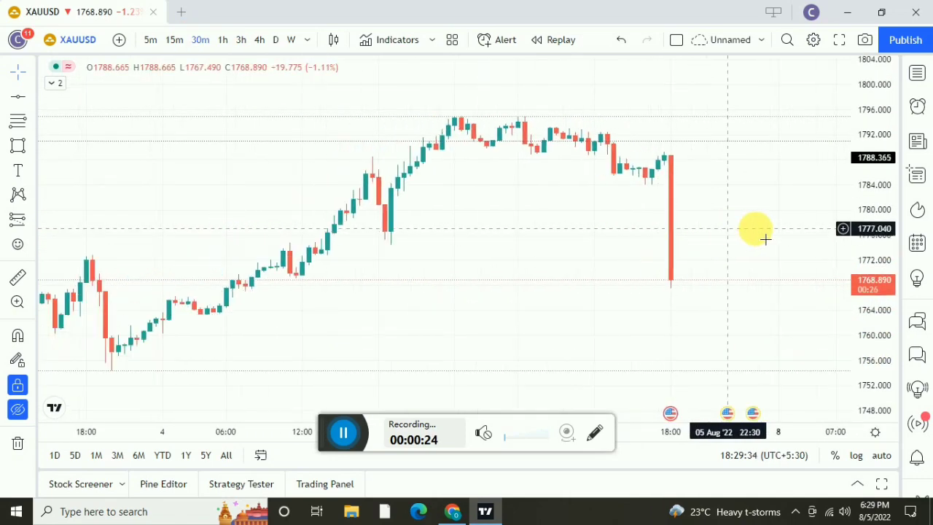
{"action": "scroll", "coordinate": [685, 219], "scroll_direction": "up", "scroll_amount": 3}
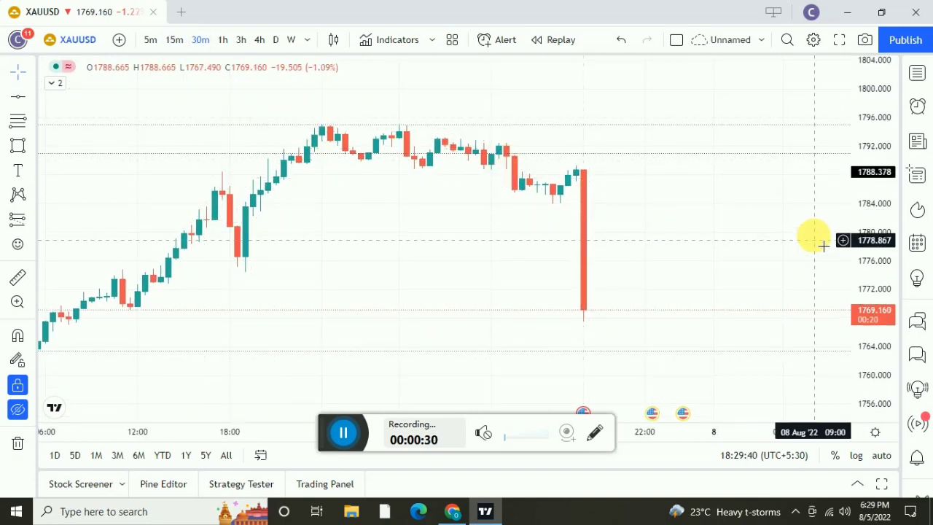
{"action": "left_click_drag", "start_coordinate": [888, 278], "coordinate": [887, 246]}
Set the chart to the 15-minute timeframe and show all hidden drawings and indicators.
{"action": "left_click", "coordinate": [175, 40]}
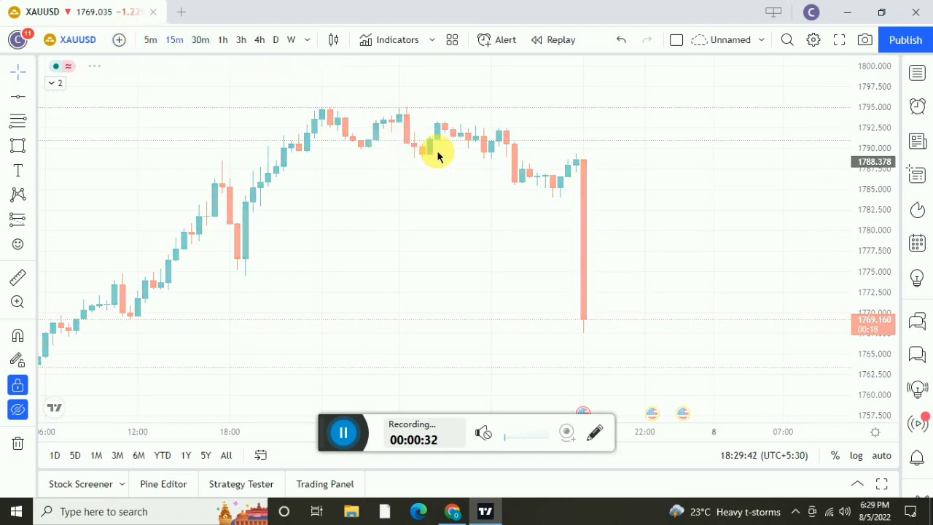
{"action": "left_click_drag", "start_coordinate": [607, 243], "coordinate": [614, 253]}
{"action": "scroll", "coordinate": [629, 238], "scroll_direction": "down", "scroll_amount": 3}
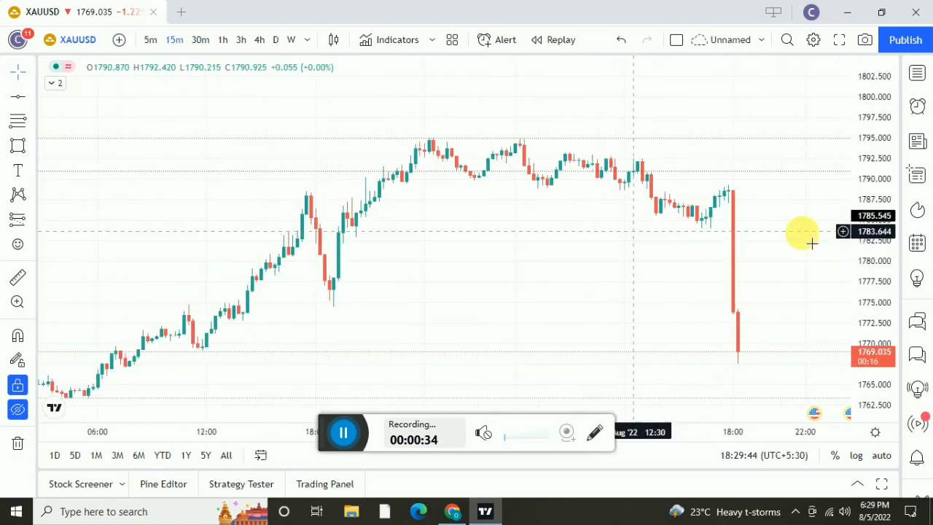
{"action": "left_click_drag", "start_coordinate": [882, 293], "coordinate": [880, 247]}
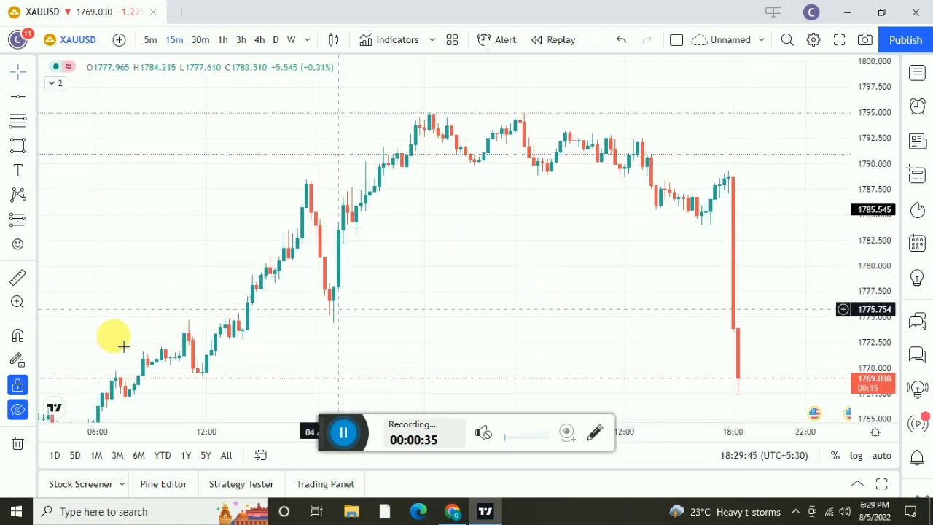
{"action": "left_click", "coordinate": [18, 412]}
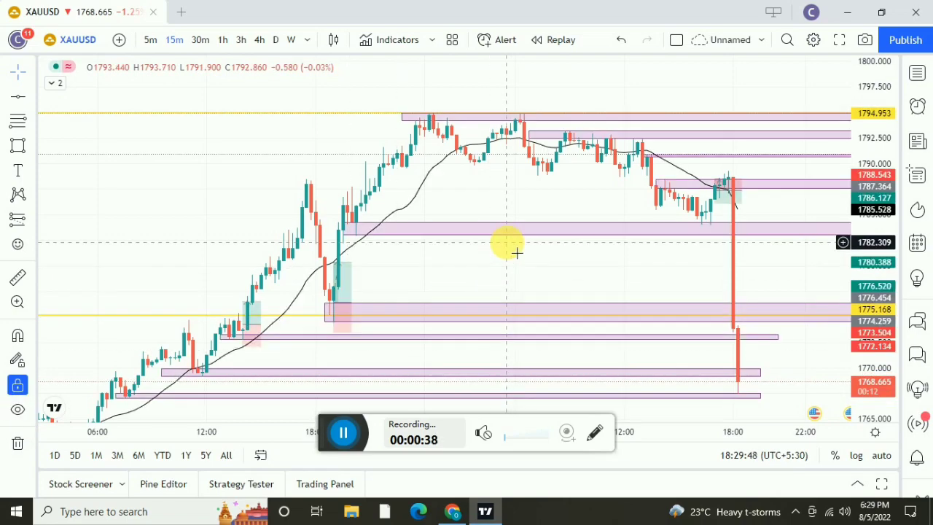
Examine the marked demand zones and the moving average along the rise from the 3 August low to the latest candle.
{"action": "left_click_drag", "start_coordinate": [365, 181], "coordinate": [483, 116]}
{"action": "left_click_drag", "start_coordinate": [242, 257], "coordinate": [448, 139]}
{"action": "left_click_drag", "start_coordinate": [234, 340], "coordinate": [209, 285]}
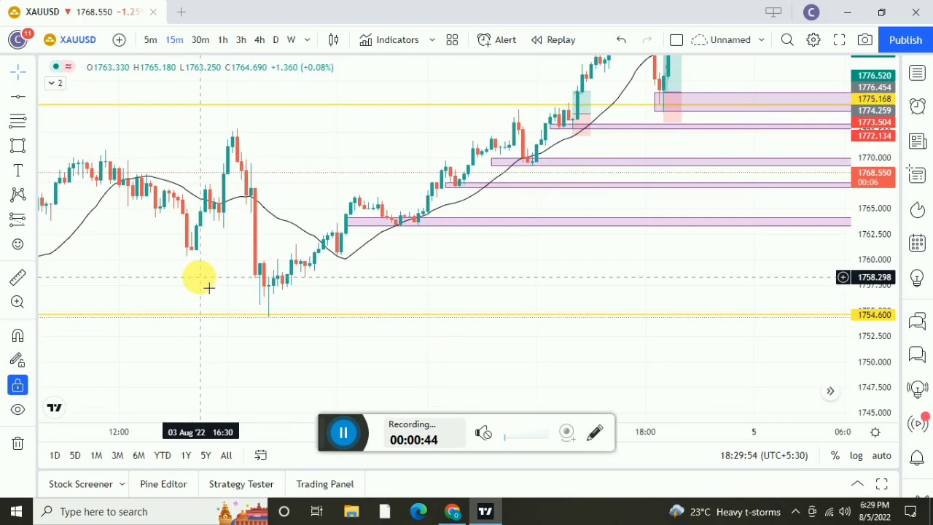
{"action": "left_click_drag", "start_coordinate": [451, 300], "coordinate": [219, 371]}
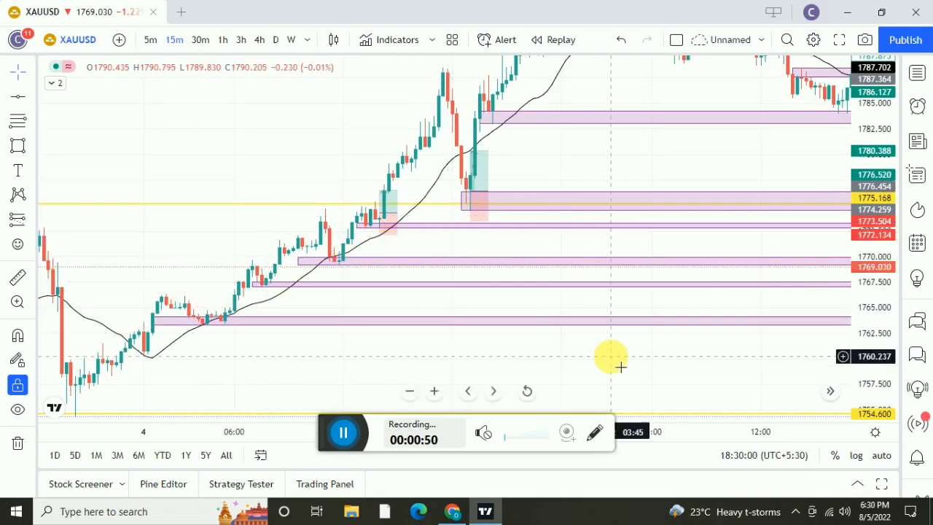
{"action": "left_click_drag", "start_coordinate": [584, 258], "coordinate": [513, 300]}
{"action": "mouse_move", "coordinate": [494, 214]}
{"action": "left_mouse_down"}
{"action": "mouse_move", "coordinate": [468, 235]}
{"action": "mouse_move", "coordinate": [514, 218]}
{"action": "mouse_move", "coordinate": [415, 287]}
{"action": "mouse_move", "coordinate": [480, 314]}
{"action": "mouse_move", "coordinate": [433, 212]}
{"action": "left_mouse_up"}
{"action": "scroll", "coordinate": [421, 311], "scroll_direction": "up", "scroll_amount": 2}
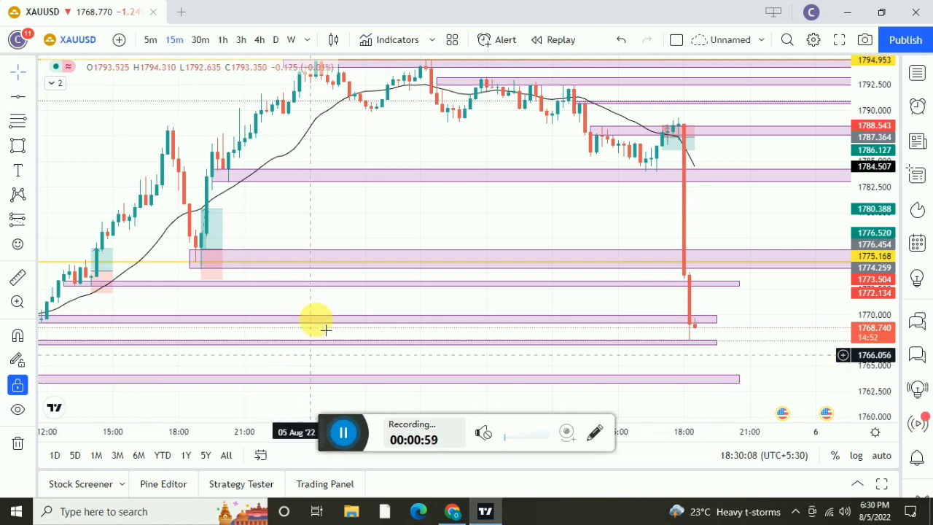
{"action": "left_click_drag", "start_coordinate": [366, 219], "coordinate": [273, 199]}
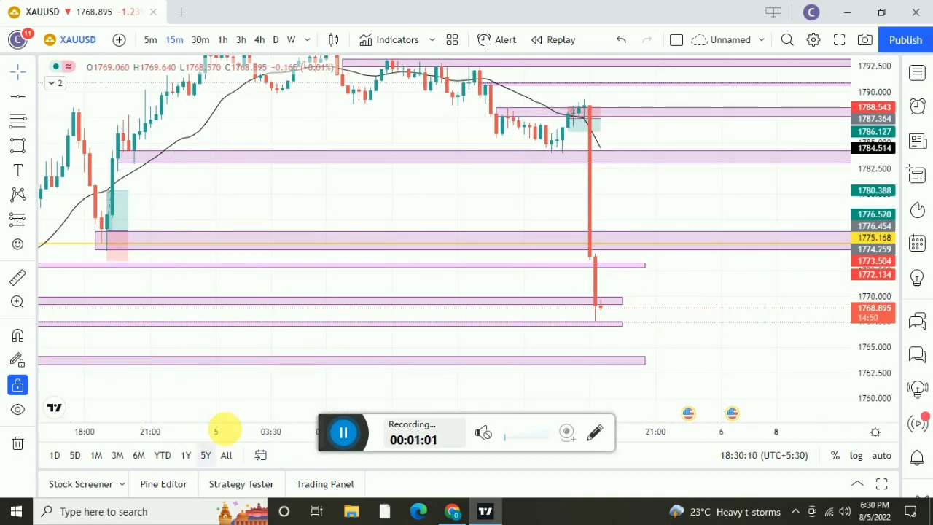
Examine the marked supply zones and the moving average below the 1794.953 line on 5 August.
{"action": "left_click_drag", "start_coordinate": [327, 223], "coordinate": [429, 264]}
{"action": "left_click_drag", "start_coordinate": [876, 382], "coordinate": [876, 317]}
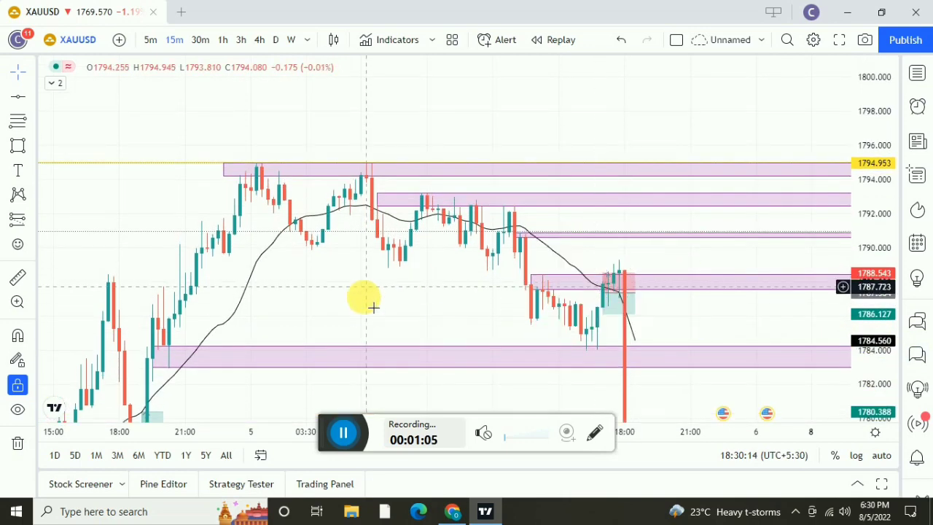
{"action": "left_click_drag", "start_coordinate": [374, 287], "coordinate": [349, 261]}
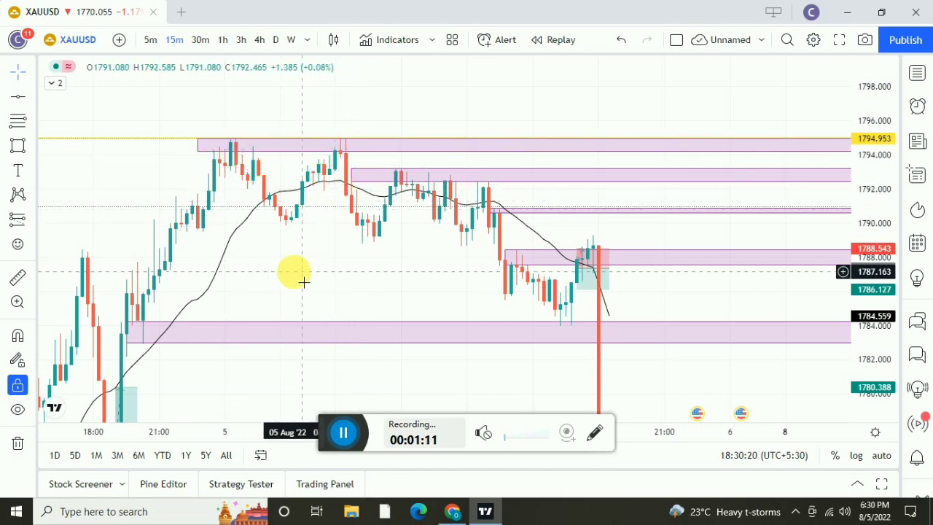
{"action": "left_click_drag", "start_coordinate": [302, 275], "coordinate": [545, 197]}
{"action": "left_click_drag", "start_coordinate": [91, 343], "coordinate": [98, 316]}
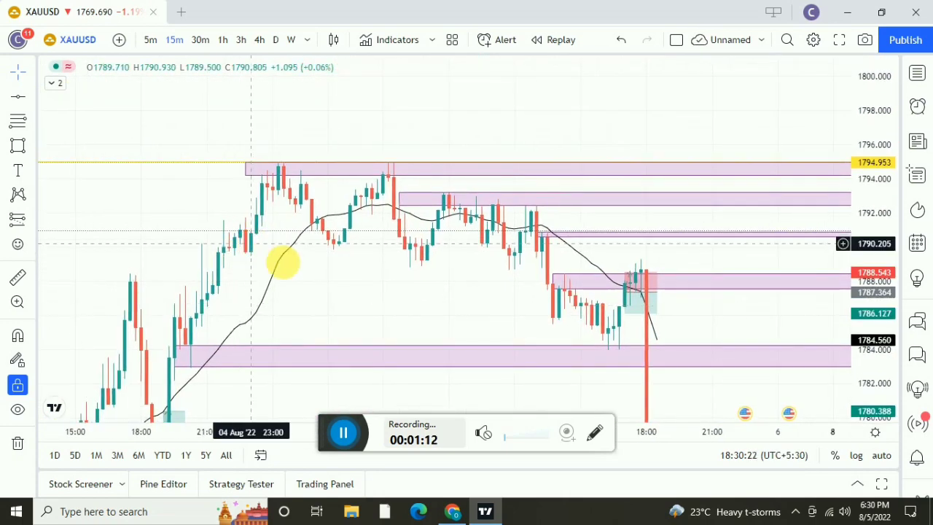
{"action": "left_click_drag", "start_coordinate": [348, 285], "coordinate": [330, 288]}
{"action": "left_click_drag", "start_coordinate": [462, 314], "coordinate": [400, 325]}
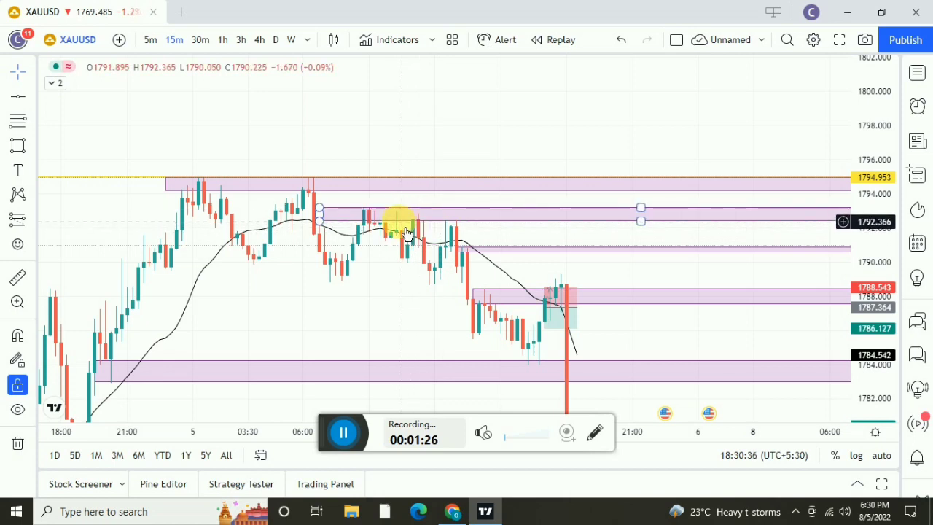
{"action": "left_click_drag", "start_coordinate": [127, 221], "coordinate": [139, 213]}
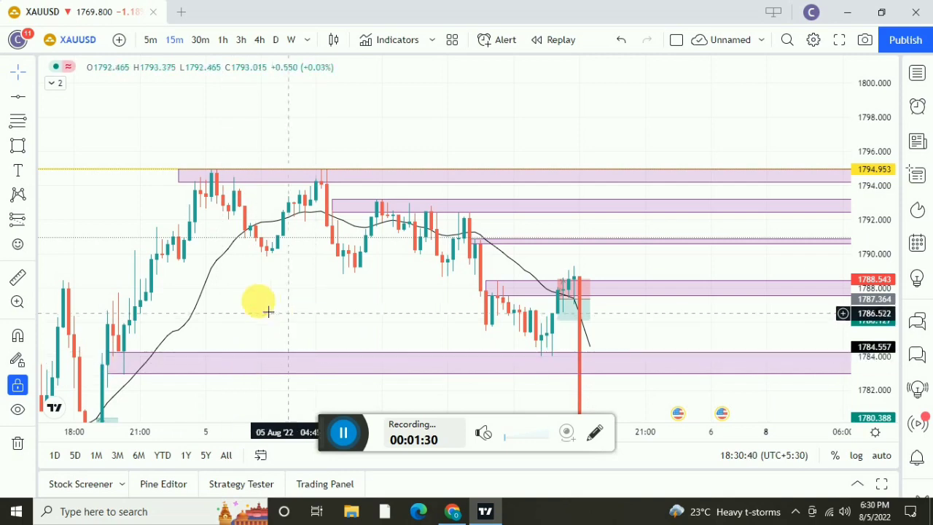
{"action": "left_click_drag", "start_coordinate": [267, 312], "coordinate": [239, 298]}
{"action": "left_click_drag", "start_coordinate": [291, 312], "coordinate": [327, 334]}
{"action": "left_click_drag", "start_coordinate": [384, 311], "coordinate": [370, 306]}
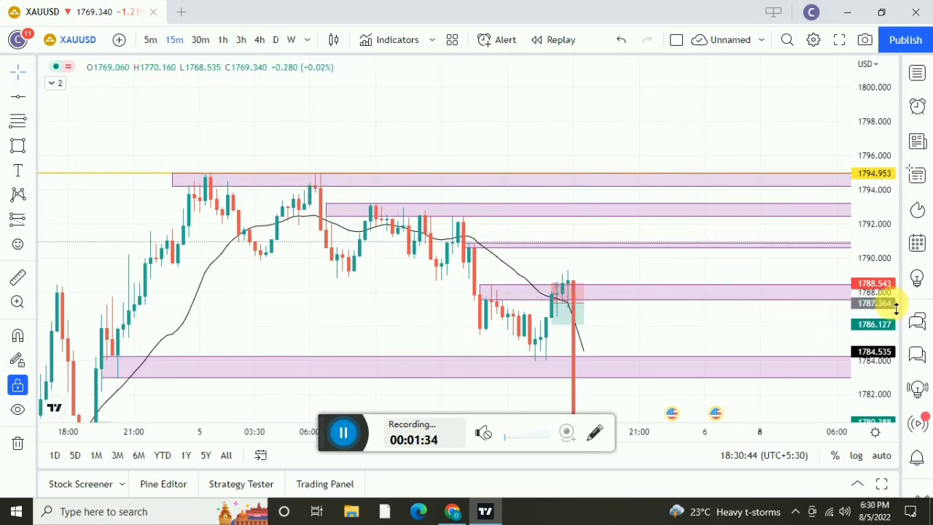
{"action": "left_click_drag", "start_coordinate": [896, 308], "coordinate": [893, 276]}
{"action": "left_click_drag", "start_coordinate": [343, 311], "coordinate": [329, 276]}
{"action": "left_click_drag", "start_coordinate": [398, 287], "coordinate": [304, 235]}
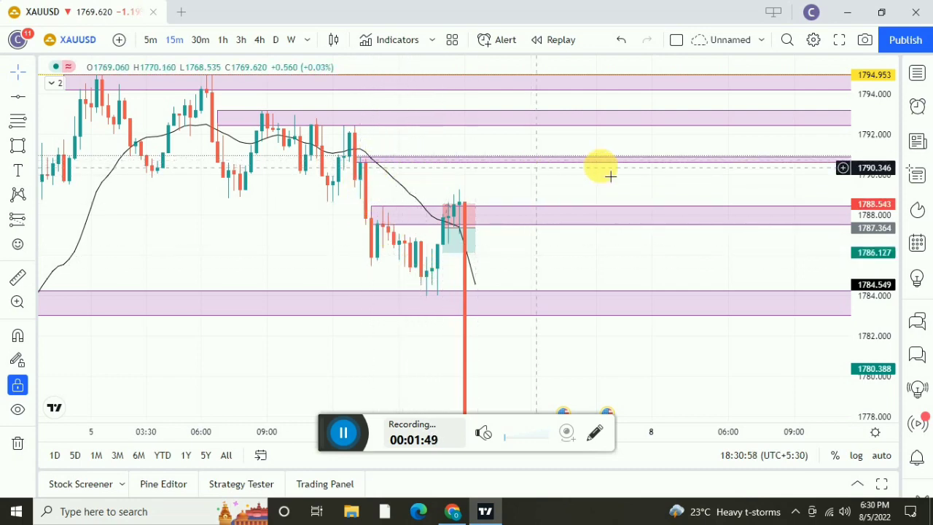
Examine the lowest supply zone, near 1788, and the short position drawn just before the sharp drop.
{"action": "left_click_drag", "start_coordinate": [585, 199], "coordinate": [593, 270]}
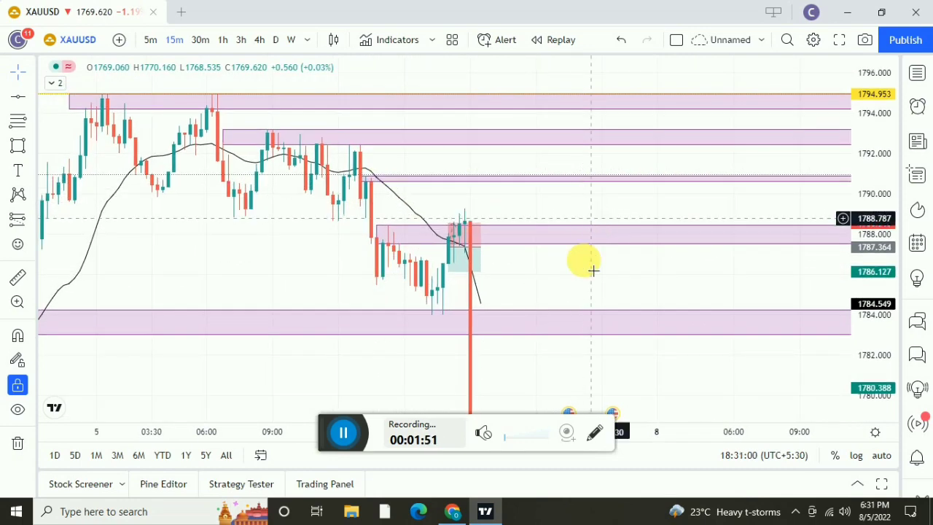
{"action": "left_click_drag", "start_coordinate": [339, 242], "coordinate": [338, 262]}
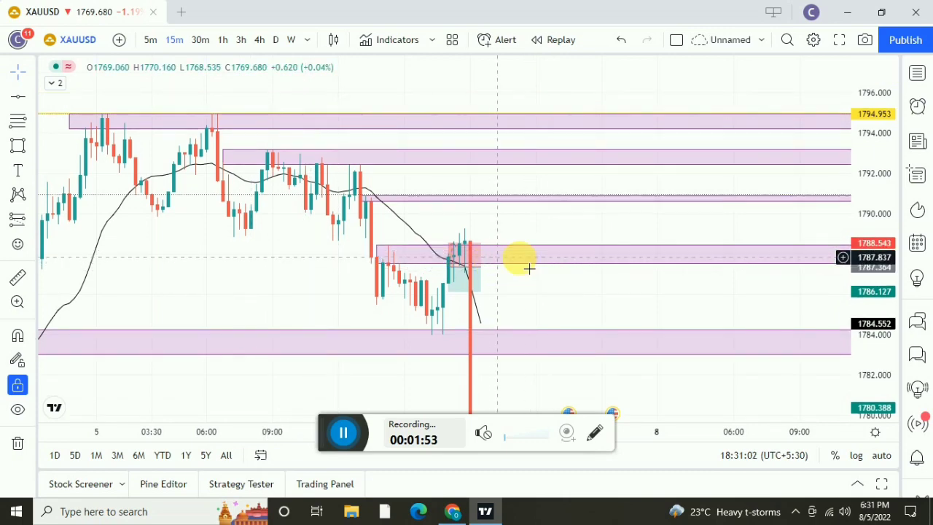
{"action": "left_click_drag", "start_coordinate": [672, 313], "coordinate": [624, 312]}
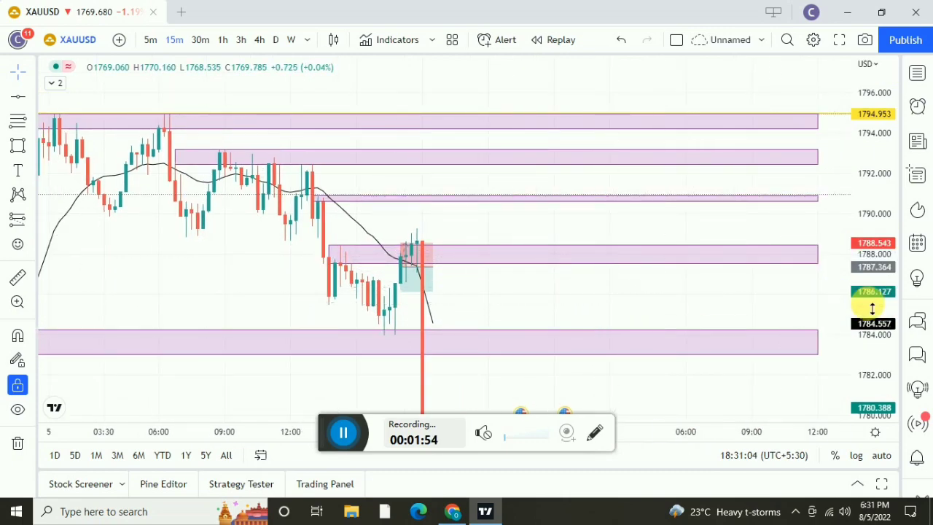
{"action": "left_click_drag", "start_coordinate": [872, 309], "coordinate": [871, 168]}
{"action": "left_click_drag", "start_coordinate": [591, 336], "coordinate": [638, 284]}
{"action": "scroll", "coordinate": [680, 255], "scroll_direction": "up", "scroll_amount": 2}
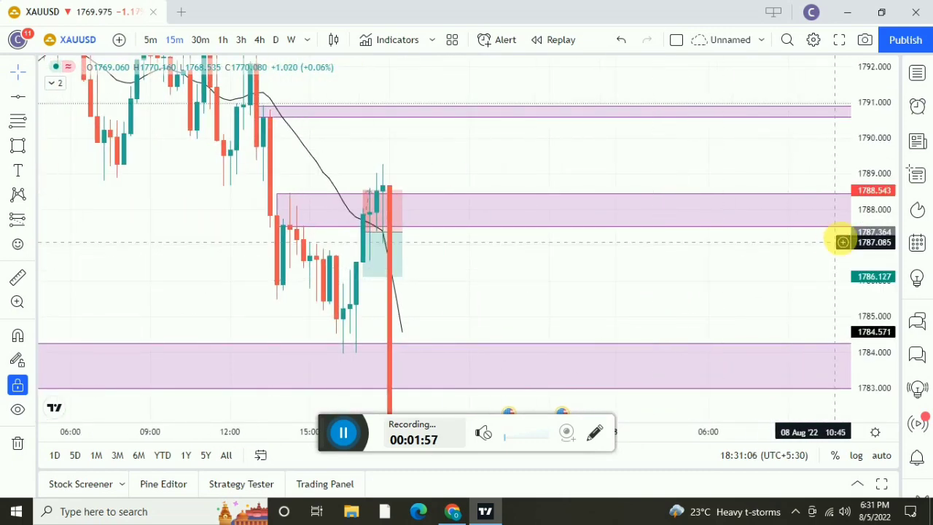
{"action": "left_click_drag", "start_coordinate": [879, 197], "coordinate": [880, 290]}
{"action": "left_click_drag", "start_coordinate": [656, 268], "coordinate": [764, 240]}
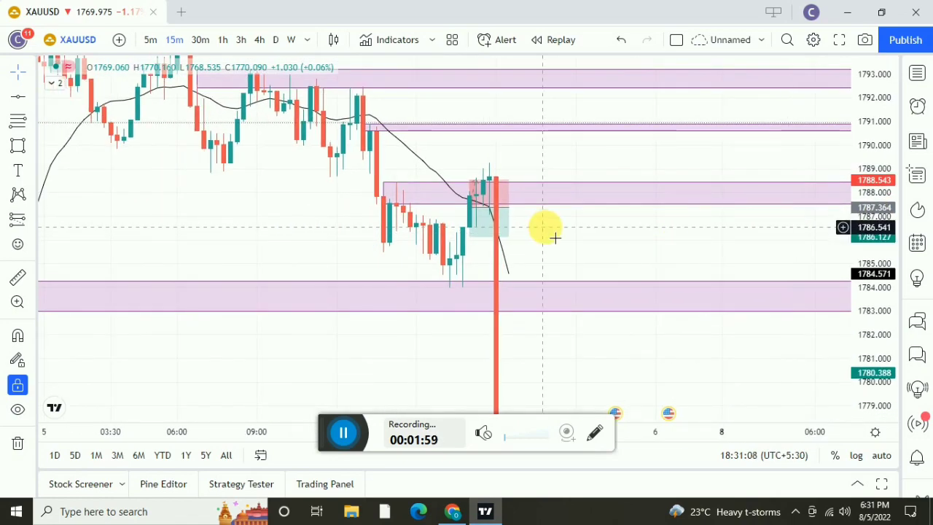
{"action": "left_click_drag", "start_coordinate": [620, 247], "coordinate": [647, 235]}
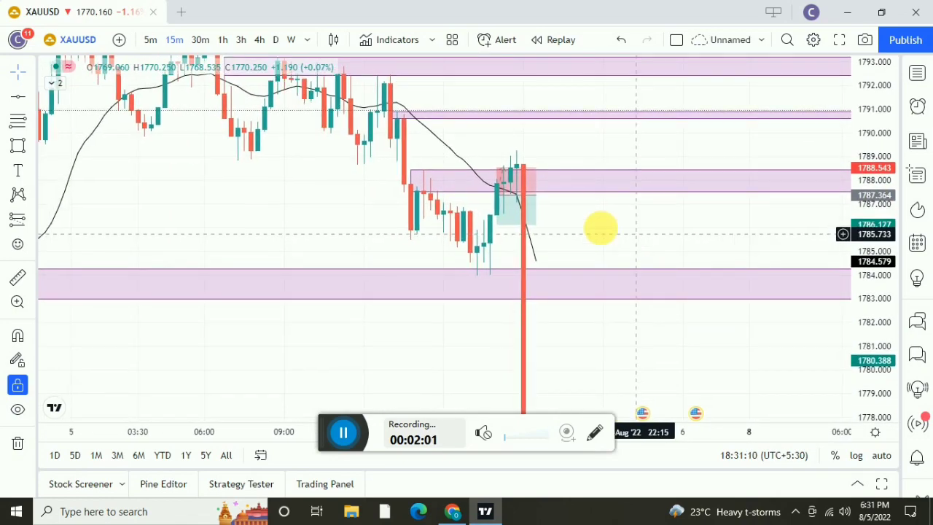
{"action": "scroll", "coordinate": [600, 229], "scroll_direction": "up", "scroll_amount": 1}
{"action": "left_click_drag", "start_coordinate": [591, 261], "coordinate": [566, 280]}
Select the short position at the supply zone near 1788 to show its stop, target and risk/reward ratio.
{"action": "left_click", "coordinate": [421, 205]}
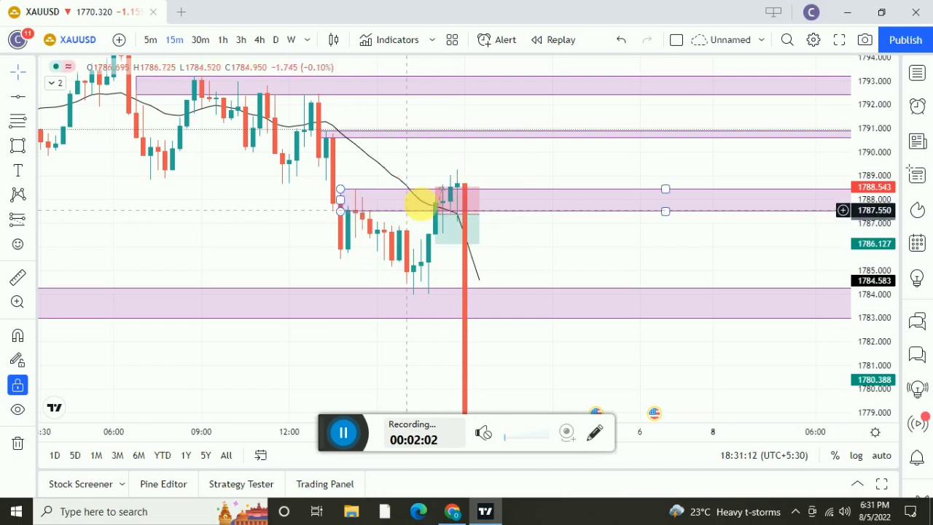
{"action": "left_click", "coordinate": [435, 214]}
{"action": "left_click", "coordinate": [474, 232]}
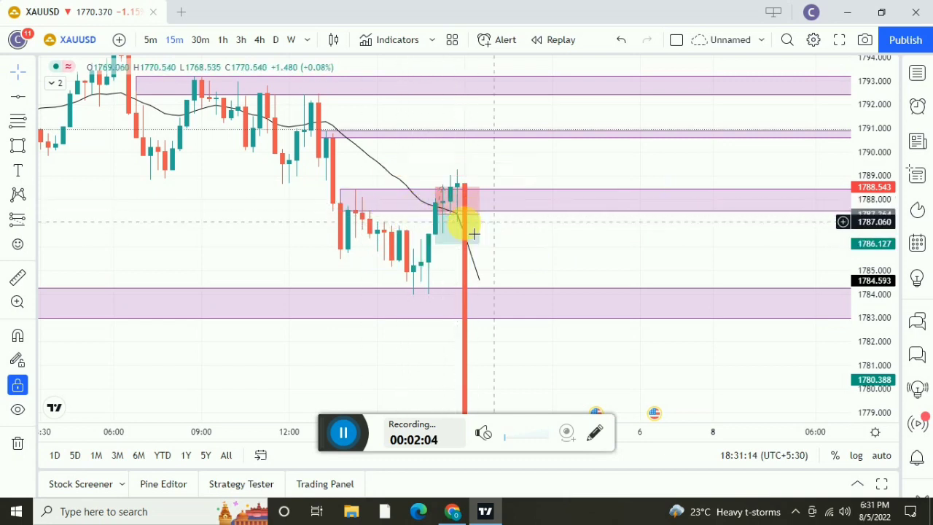
{"action": "left_click", "coordinate": [470, 233]}
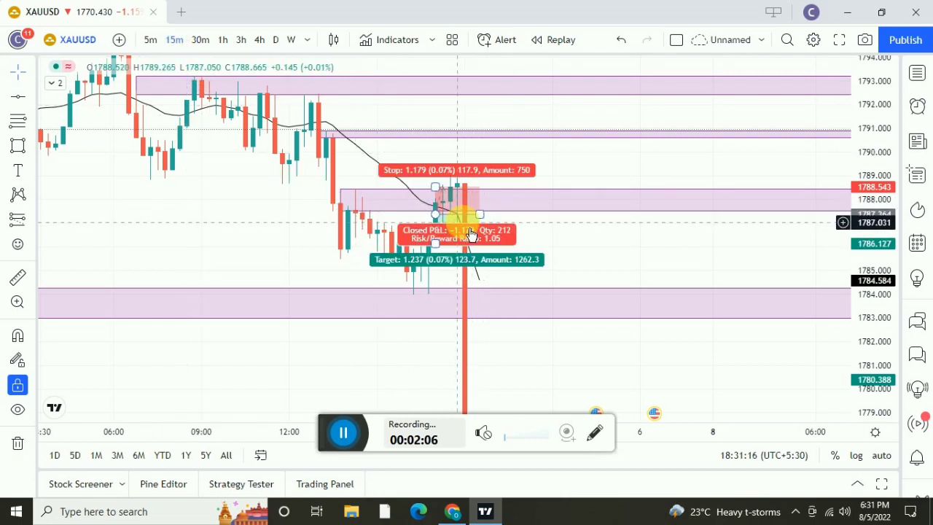
Examine the sharp 5 August drop from the supply zone near 1788 through the demand zones below it.
{"action": "scroll", "coordinate": [461, 229], "scroll_direction": "down", "scroll_amount": 1}
{"action": "left_click_drag", "start_coordinate": [873, 249], "coordinate": [861, 259]}
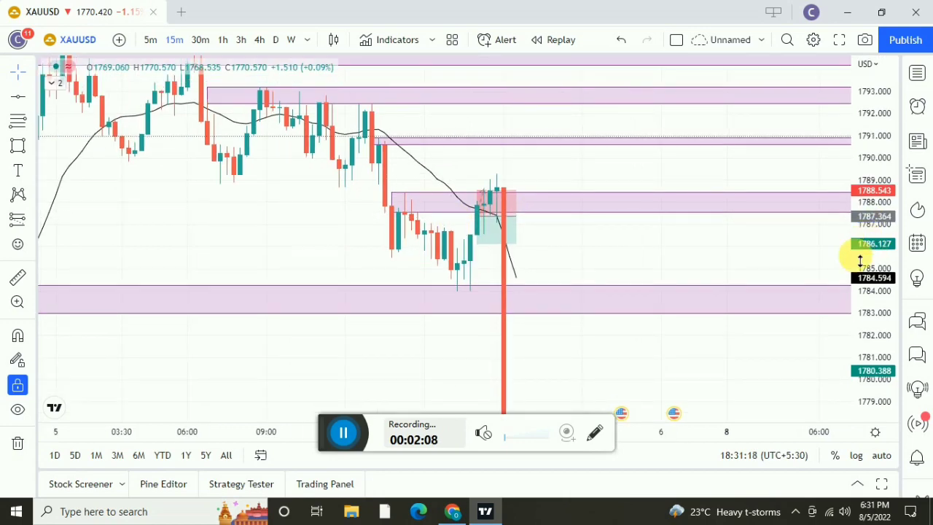
{"action": "left_click_drag", "start_coordinate": [803, 241], "coordinate": [810, 128]}
{"action": "scroll", "coordinate": [893, 252], "scroll_direction": "down", "scroll_amount": 2}
{"action": "left_click_drag", "start_coordinate": [707, 238], "coordinate": [737, 172]}
{"action": "left_click_drag", "start_coordinate": [895, 224], "coordinate": [787, 236]}
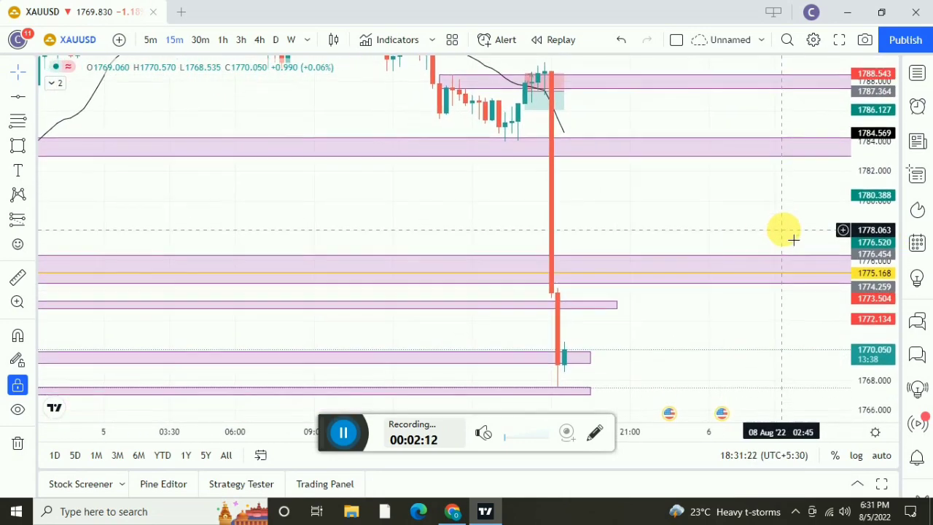
{"action": "left_click_drag", "start_coordinate": [694, 228], "coordinate": [669, 245]}
{"action": "scroll", "coordinate": [892, 256], "scroll_direction": "down", "scroll_amount": 2}
{"action": "scroll", "coordinate": [675, 255], "scroll_direction": "down", "scroll_amount": 1}
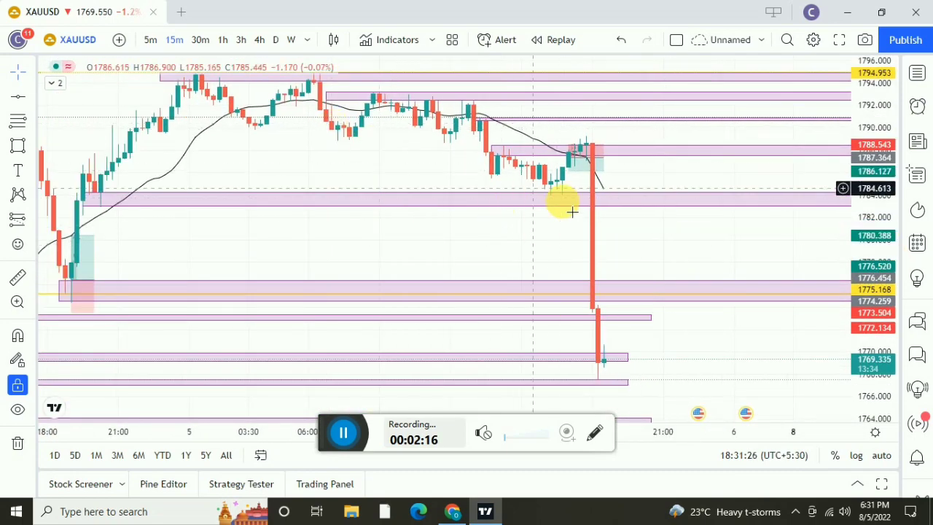
Examine the short position at the supply zone near 1788 against the higher supply zones and the following drop.
{"action": "mouse_move", "coordinate": [587, 179]}
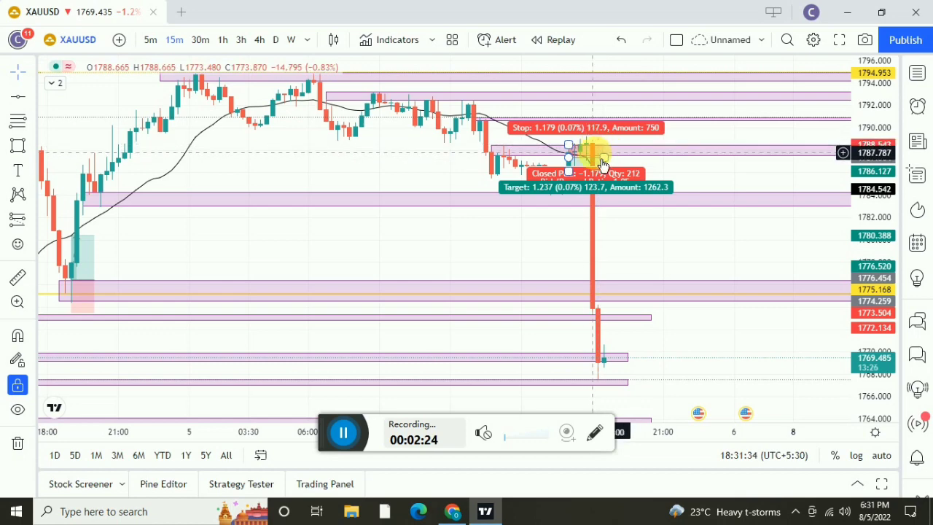
{"action": "left_click_drag", "start_coordinate": [534, 262], "coordinate": [529, 276]}
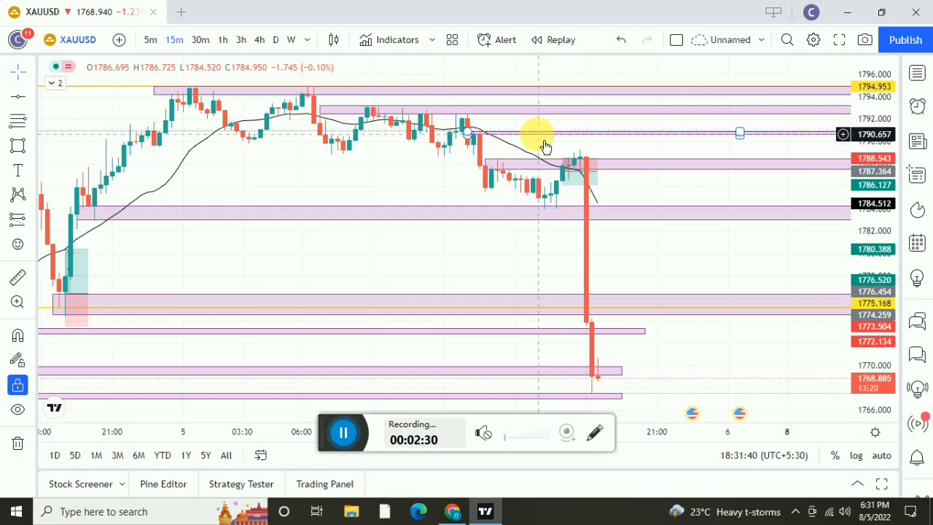
{"action": "left_click_drag", "start_coordinate": [882, 288], "coordinate": [880, 268]}
{"action": "left_click_drag", "start_coordinate": [746, 258], "coordinate": [649, 181]}
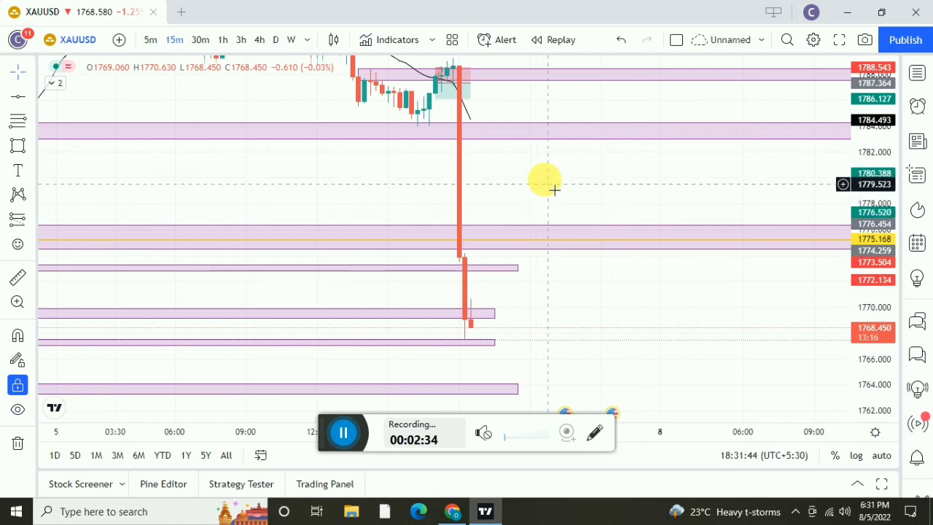
{"action": "left_click_drag", "start_coordinate": [588, 206], "coordinate": [627, 231]}
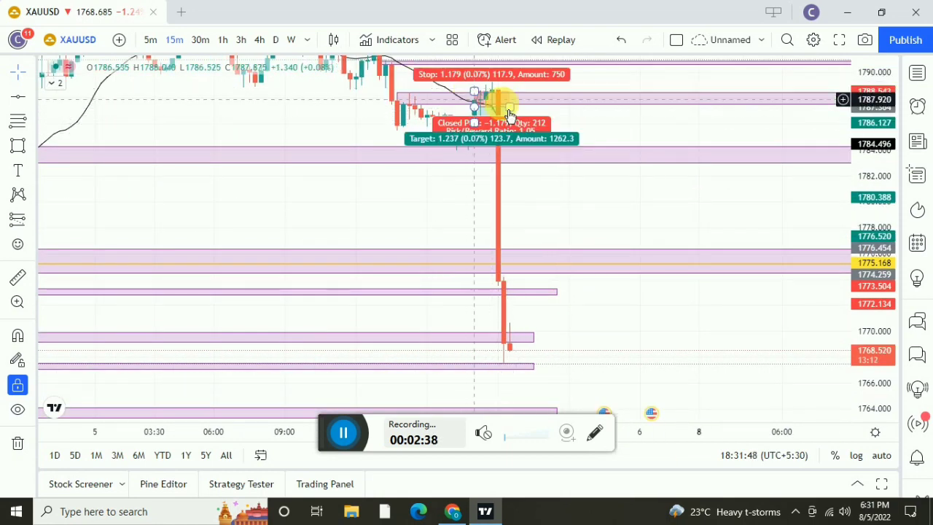
{"action": "left_click_drag", "start_coordinate": [605, 124], "coordinate": [613, 135]}
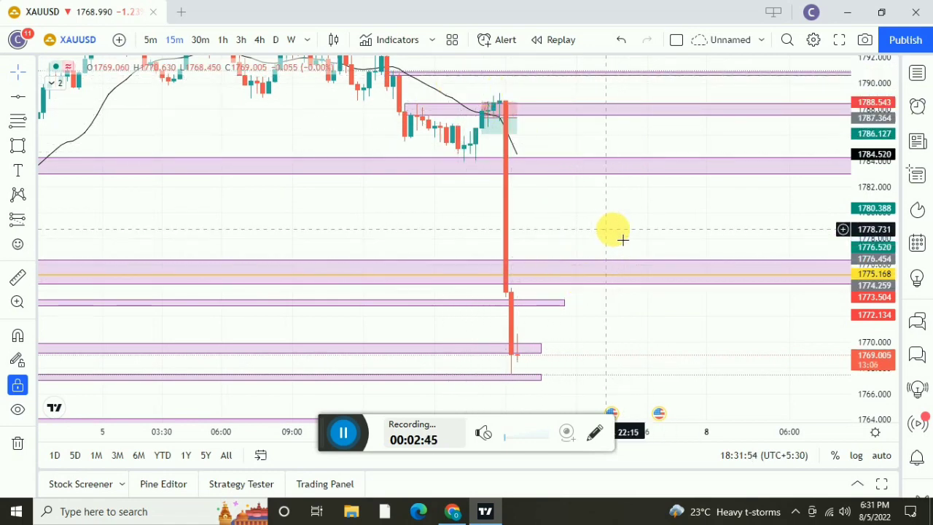
{"action": "left_click_drag", "start_coordinate": [620, 235], "coordinate": [644, 218]}
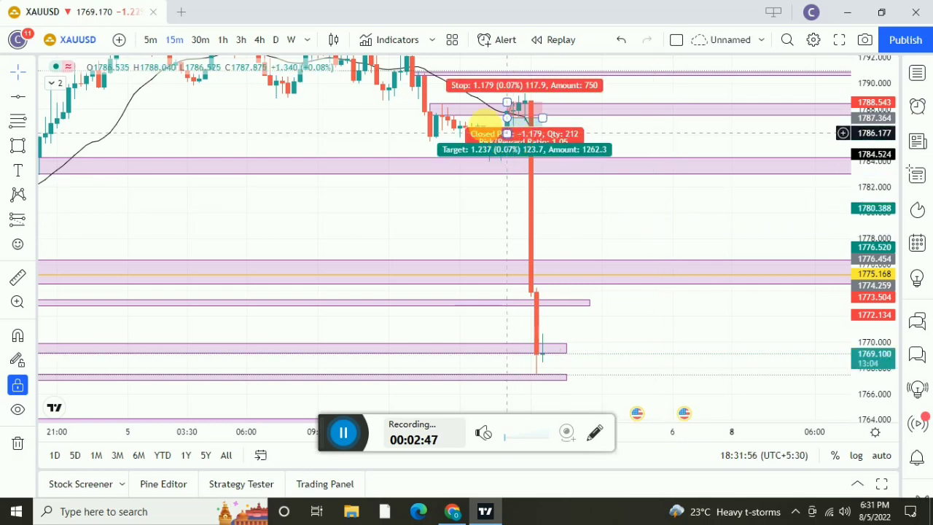
{"action": "left_click_drag", "start_coordinate": [454, 203], "coordinate": [450, 222]}
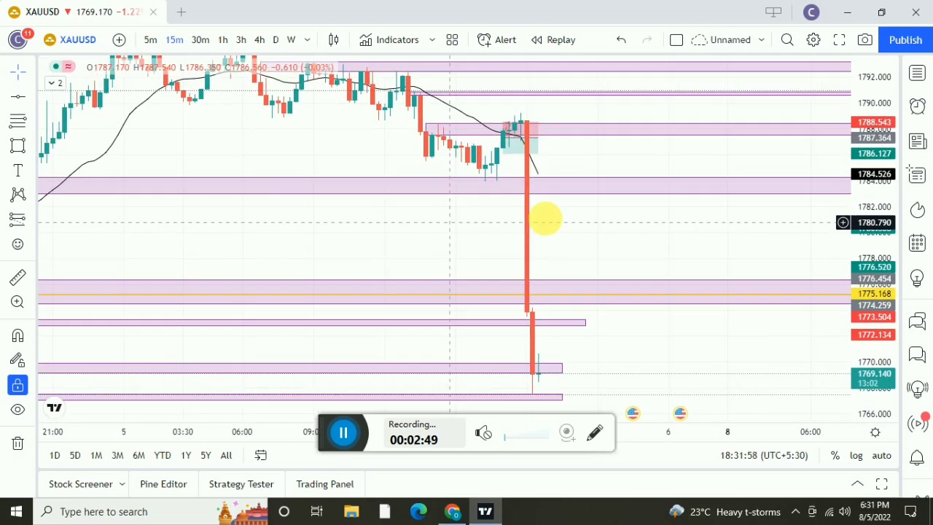
{"action": "left_click_drag", "start_coordinate": [789, 226], "coordinate": [811, 228]}
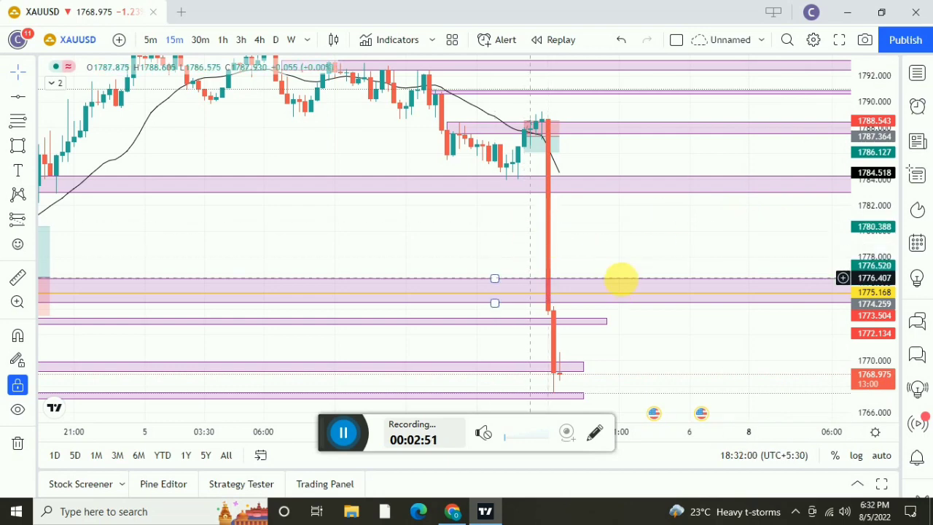
{"action": "left_click_drag", "start_coordinate": [621, 244], "coordinate": [635, 261]}
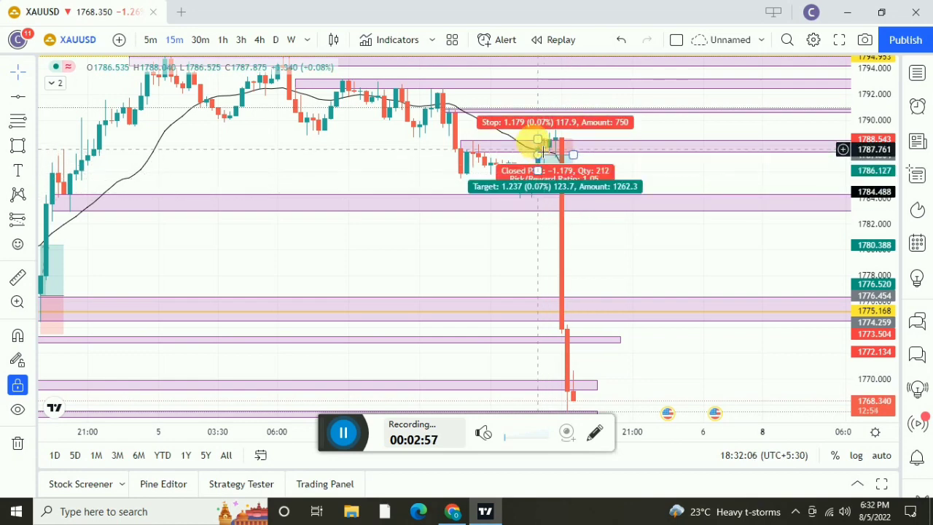
Unlock the drawings and raise the short position's stop to 1790.402.
{"action": "left_click", "coordinate": [550, 149]}
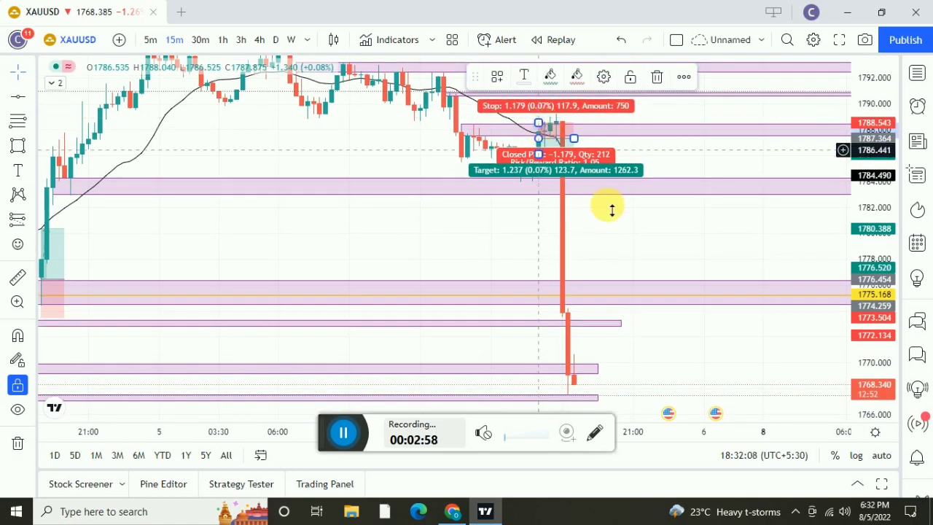
{"action": "key", "text": "Delete"}
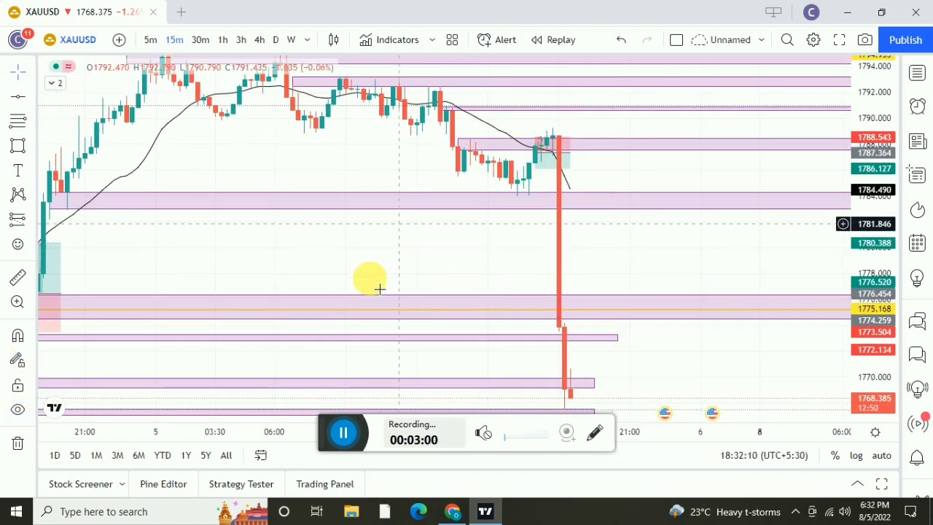
{"action": "left_click_drag", "start_coordinate": [379, 277], "coordinate": [352, 286]}
{"action": "left_click", "coordinate": [511, 150]}
{"action": "left_click_drag", "start_coordinate": [515, 151], "coordinate": [521, 134]}
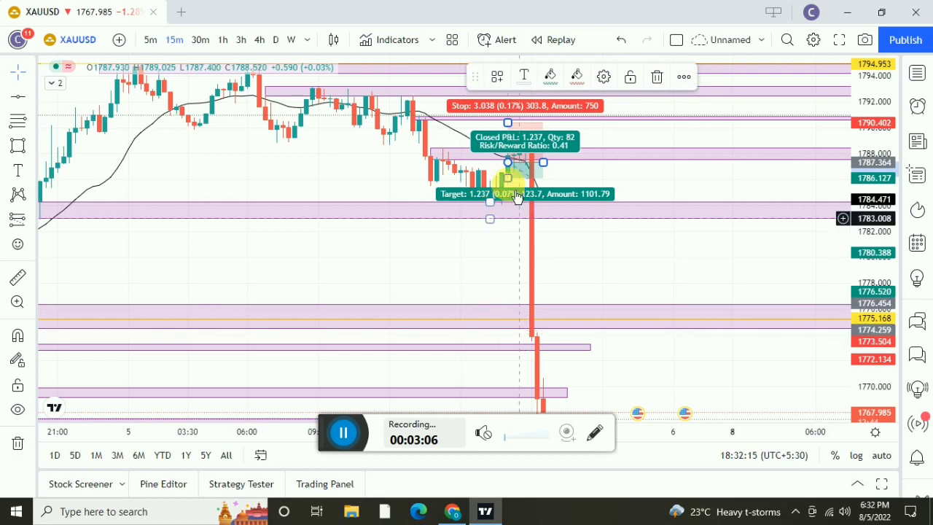
Extend the short position's target down to 1767.112, at the demand zone reached by the drop.
{"action": "left_click_drag", "start_coordinate": [508, 178], "coordinate": [506, 366]}
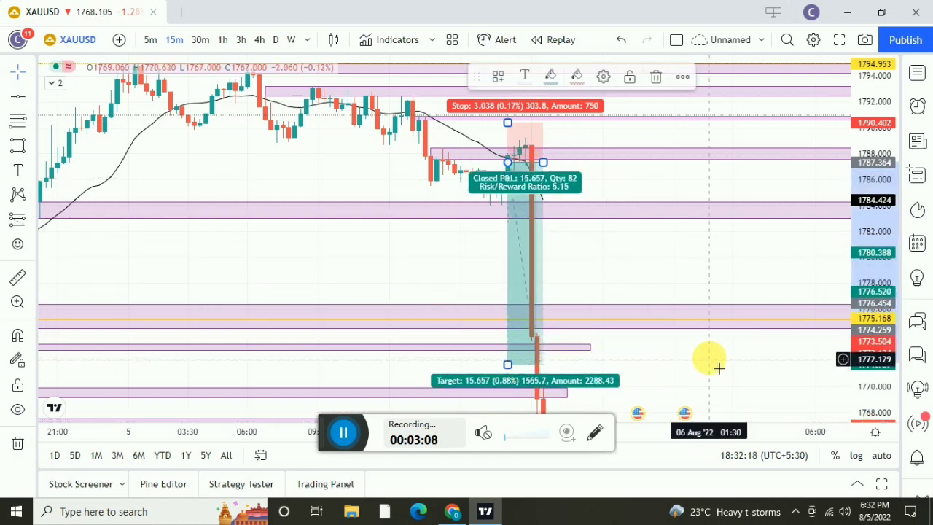
{"action": "left_click_drag", "start_coordinate": [708, 362], "coordinate": [692, 206]}
{"action": "left_click_drag", "start_coordinate": [508, 246], "coordinate": [510, 305]}
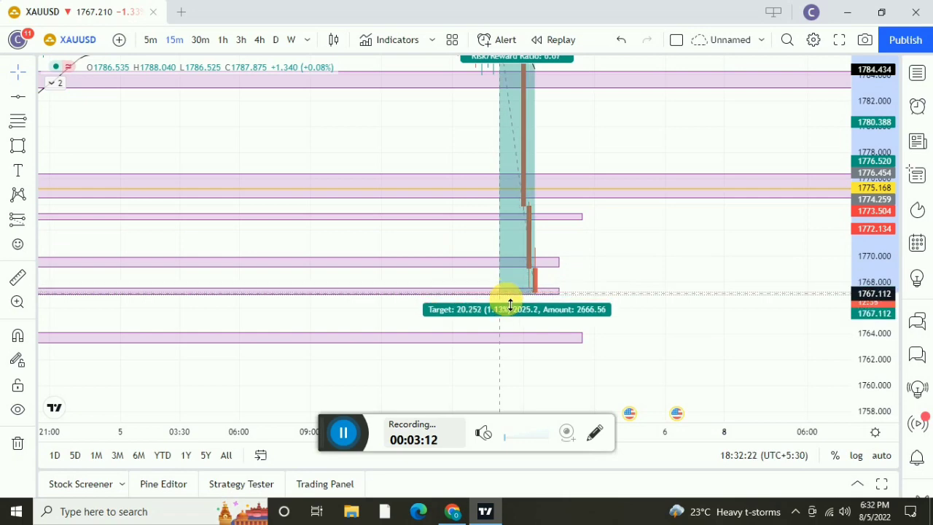
{"action": "left_click_drag", "start_coordinate": [648, 284], "coordinate": [729, 372]}
Delete the short position drawn at the supply zone near 1788.
{"action": "left_click", "coordinate": [614, 90]}
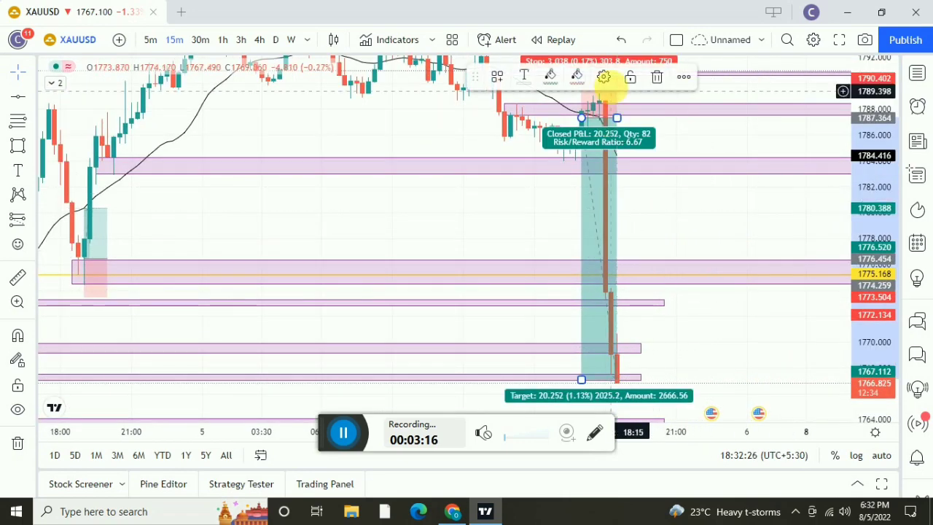
{"action": "left_click", "coordinate": [656, 79]}
{"action": "left_click_drag", "start_coordinate": [514, 250], "coordinate": [542, 303]}
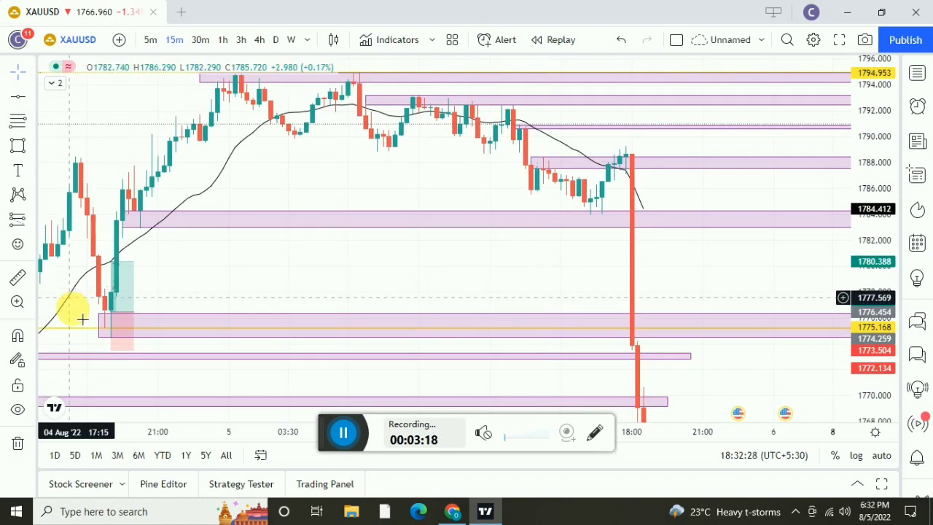
Measure the rise from the top of the demand zone near 1776 to the 1794.953 line, then clear the measurement.
{"action": "left_click", "coordinate": [17, 275]}
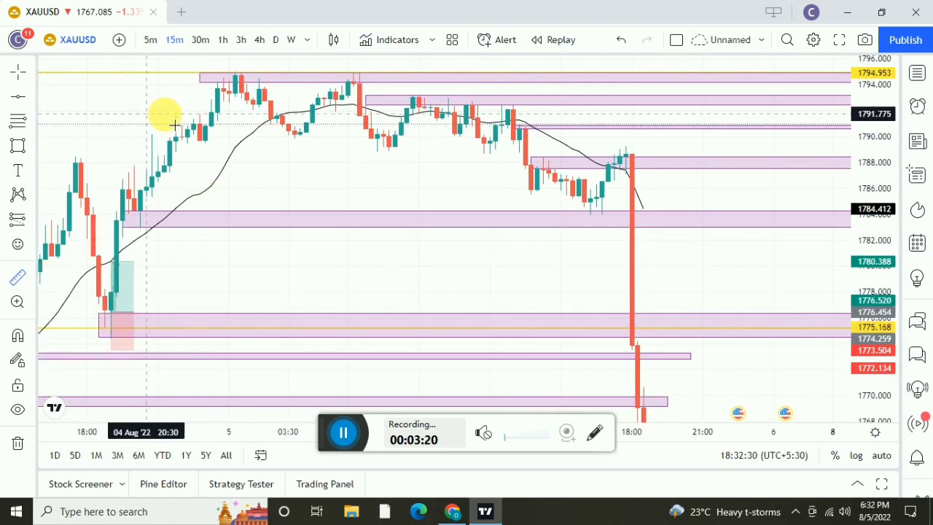
{"action": "left_click", "coordinate": [130, 341]}
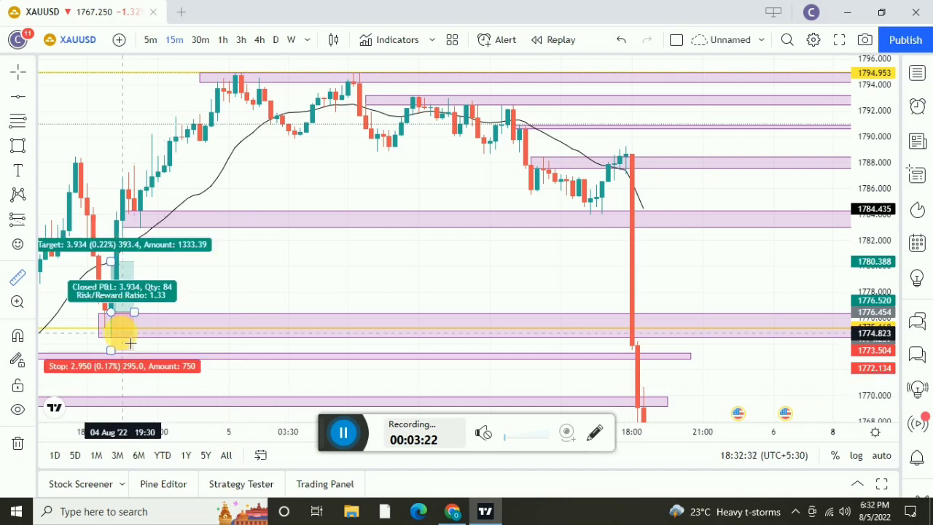
{"action": "mouse_move", "coordinate": [176, 318]}
{"action": "left_mouse_down"}
{"action": "mouse_move", "coordinate": [167, 216]}
{"action": "mouse_move", "coordinate": [156, 348]}
{"action": "mouse_move", "coordinate": [153, 218]}
{"action": "mouse_move", "coordinate": [387, 130]}
{"action": "mouse_move", "coordinate": [444, 128]}
{"action": "left_mouse_up"}
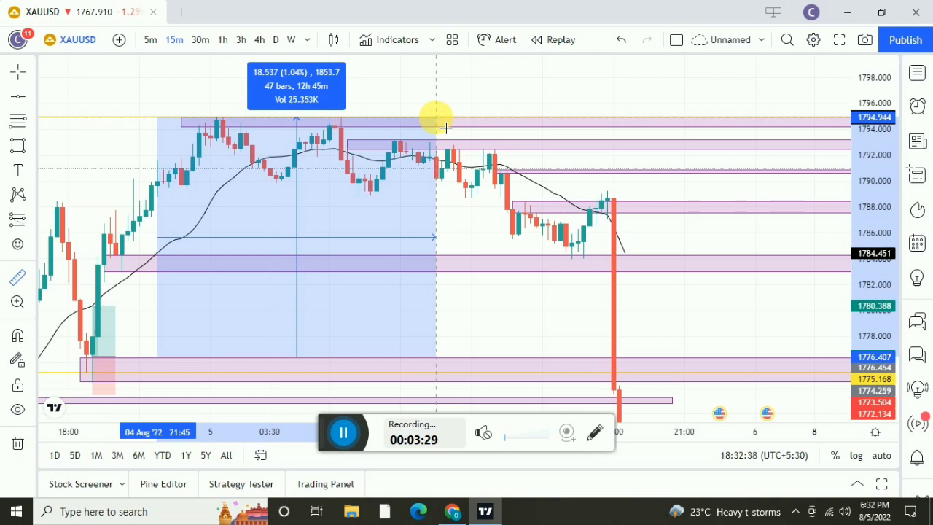
{"action": "left_click", "coordinate": [481, 233]}
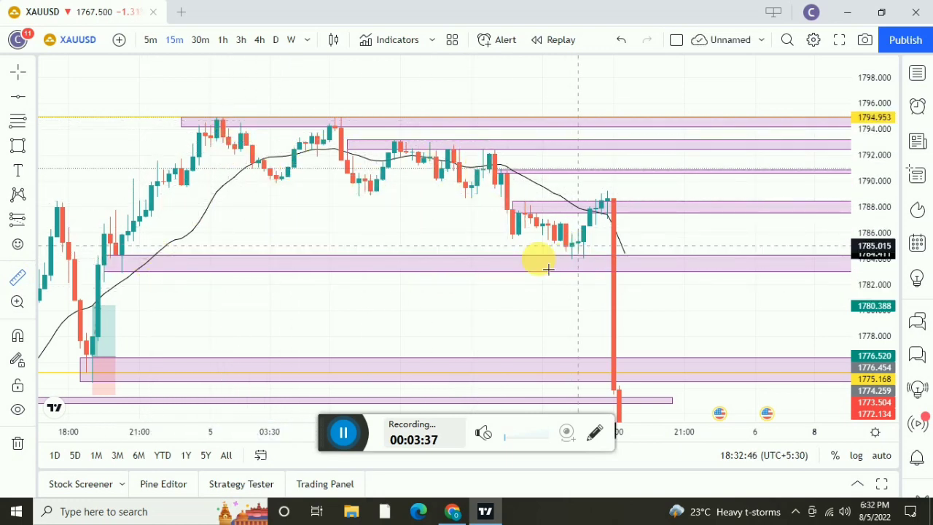
Measure the fall from the 1794.953 line to the 5 August low near 1785.4, then clear the measurement.
{"action": "left_click_drag", "start_coordinate": [199, 117], "coordinate": [530, 250]}
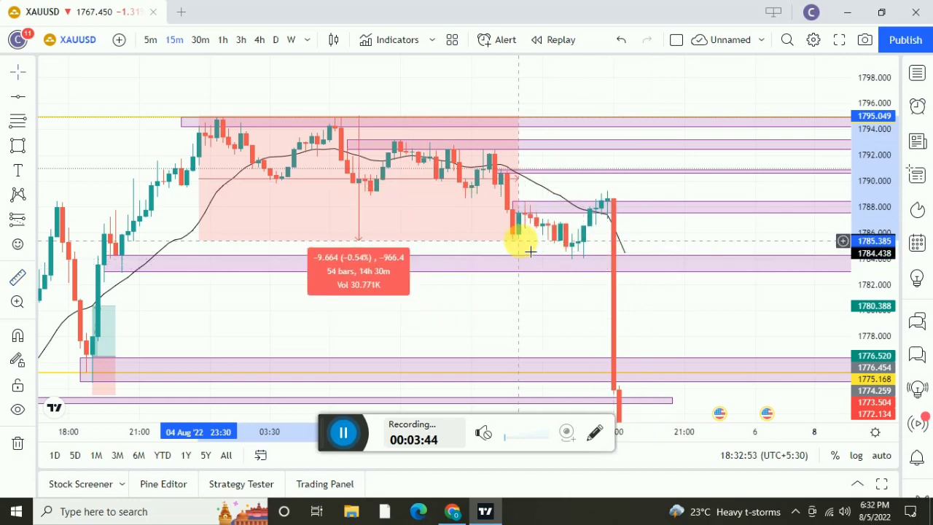
{"action": "left_click", "coordinate": [424, 234]}
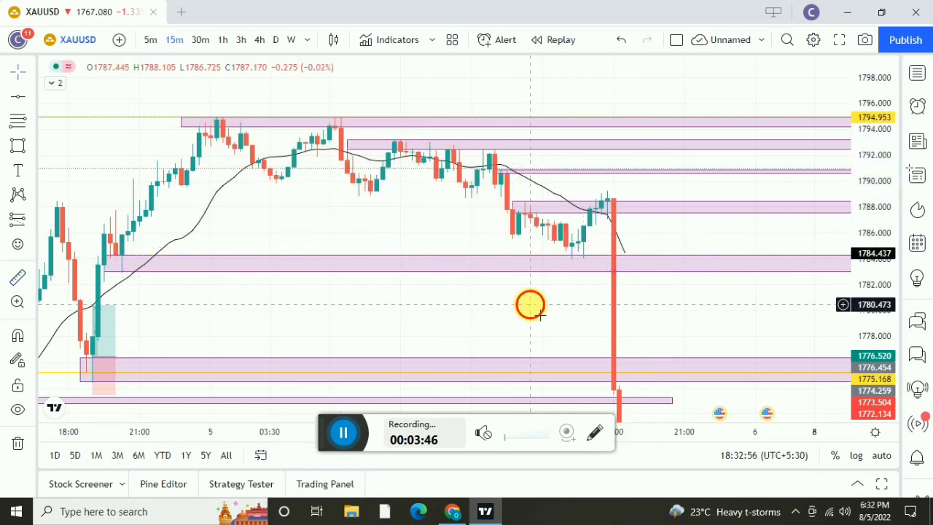
{"action": "left_click", "coordinate": [580, 235]}
{"action": "left_click", "coordinate": [646, 231]}
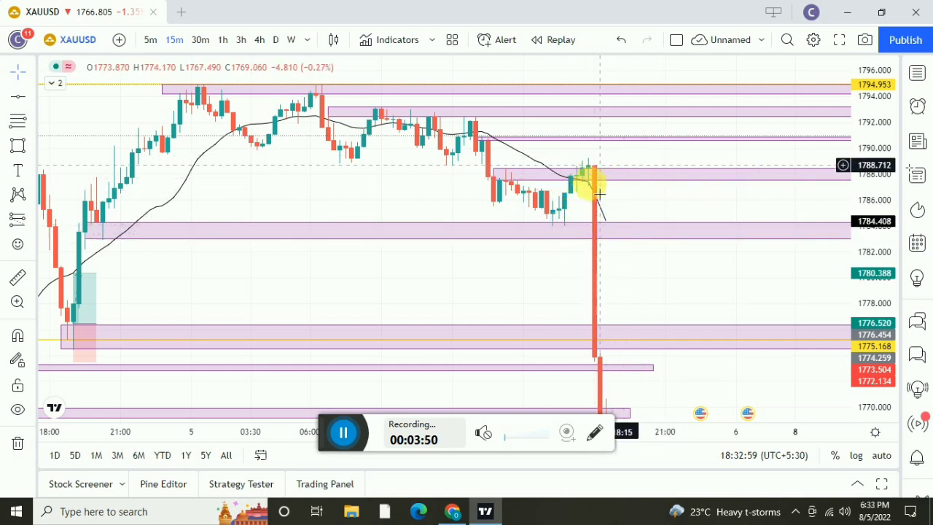
Follow the 5 August drop down through the demand zones between about 1773 and 1764.
{"action": "mouse_move", "coordinate": [672, 217]}
{"action": "left_mouse_down"}
{"action": "mouse_move", "coordinate": [559, 228]}
{"action": "mouse_move", "coordinate": [617, 161]}
{"action": "left_mouse_up"}
{"action": "left_click_drag", "start_coordinate": [635, 233], "coordinate": [584, 190]}
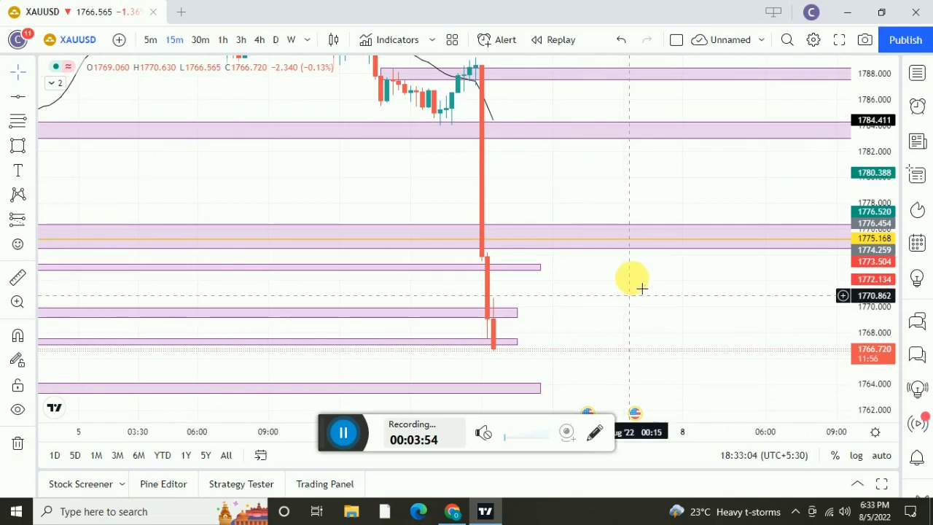
{"action": "mouse_move", "coordinate": [638, 293]}
{"action": "left_mouse_down"}
{"action": "mouse_move", "coordinate": [653, 262]}
{"action": "mouse_move", "coordinate": [735, 279]}
{"action": "left_mouse_up"}
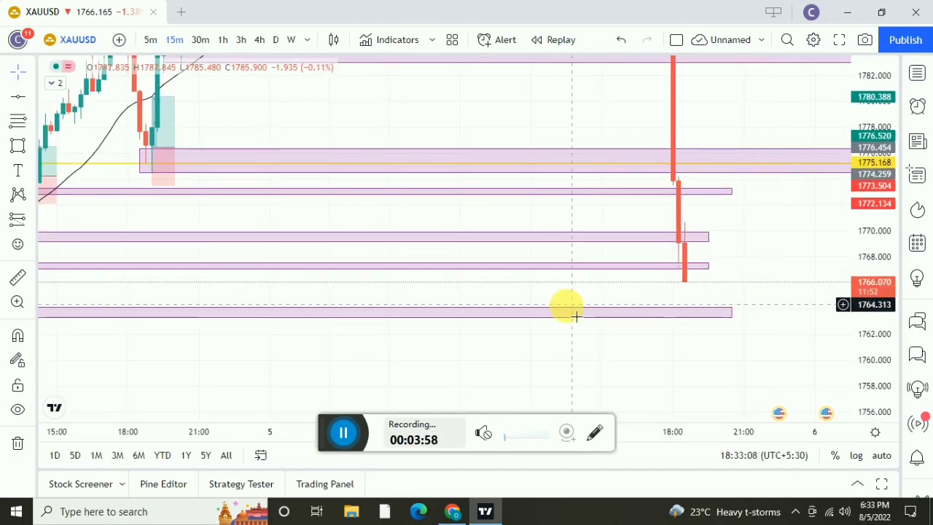
{"action": "left_click", "coordinate": [573, 314]}
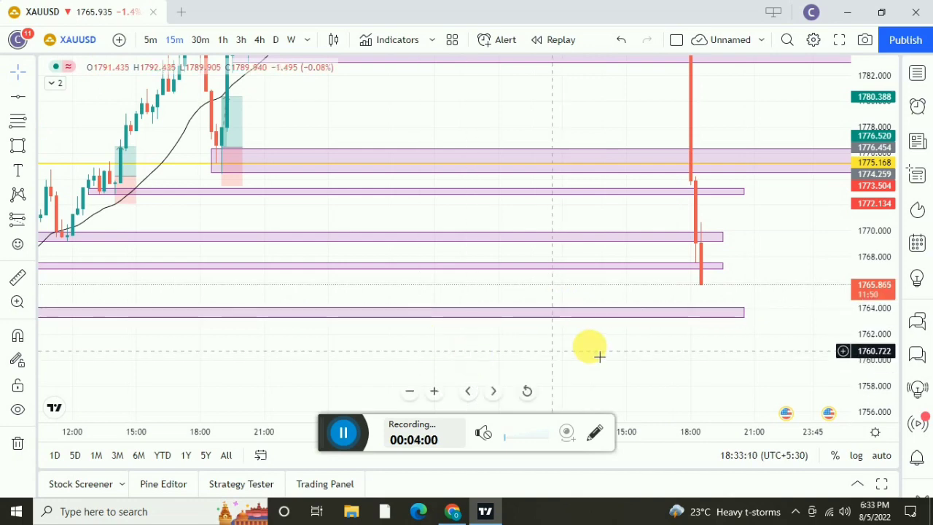
Examine where the lower demand zones originate along the 4 August rise above the 1754.600 line.
{"action": "left_click_drag", "start_coordinate": [598, 354], "coordinate": [712, 323]}
{"action": "left_click_drag", "start_coordinate": [640, 312], "coordinate": [661, 291]}
{"action": "scroll", "coordinate": [663, 292], "scroll_direction": "down", "scroll_amount": 3}
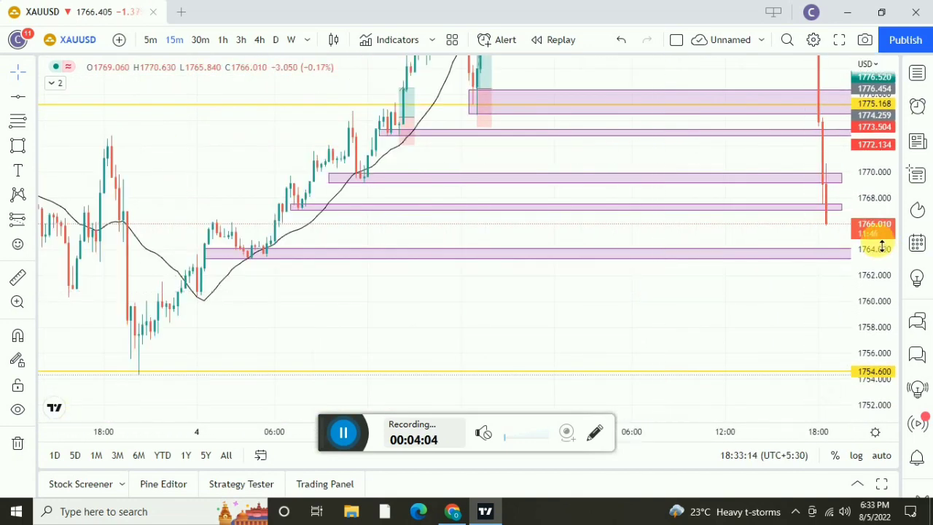
{"action": "left_click_drag", "start_coordinate": [881, 244], "coordinate": [884, 265]}
{"action": "left_click_drag", "start_coordinate": [835, 297], "coordinate": [684, 334]}
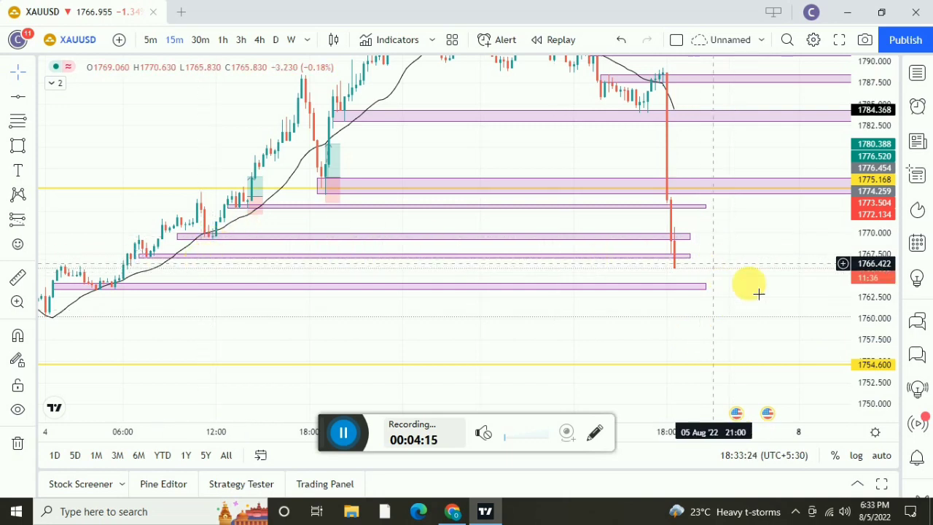
{"action": "left_click_drag", "start_coordinate": [872, 299], "coordinate": [879, 312]}
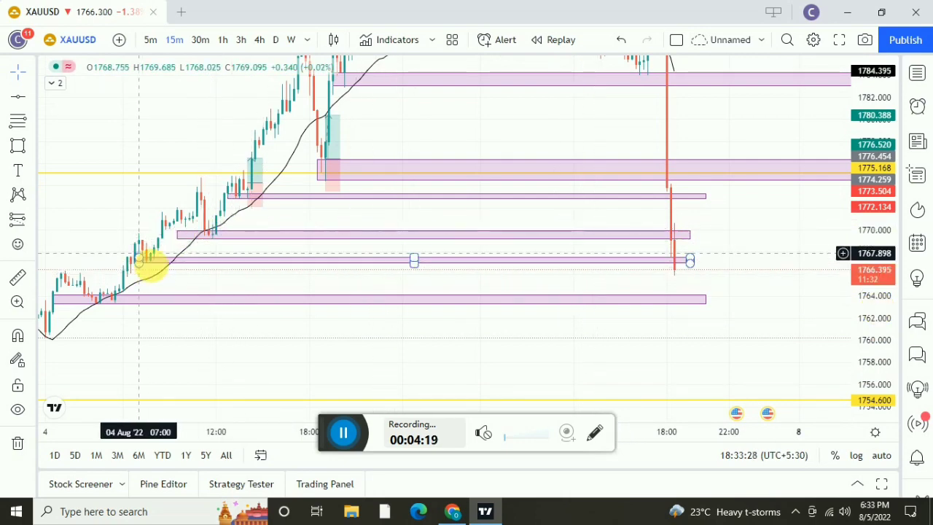
{"action": "left_click_drag", "start_coordinate": [173, 349], "coordinate": [375, 317]}
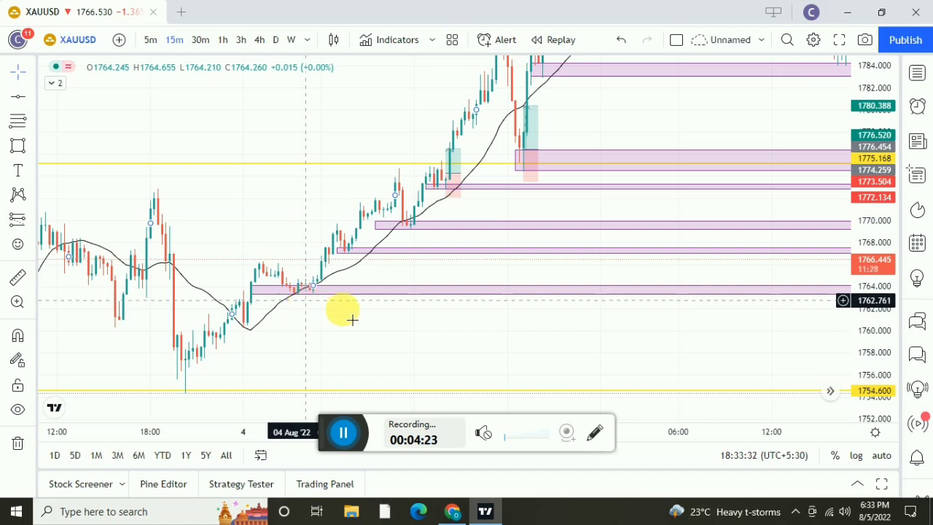
{"action": "left_click_drag", "start_coordinate": [434, 350], "coordinate": [413, 324]}
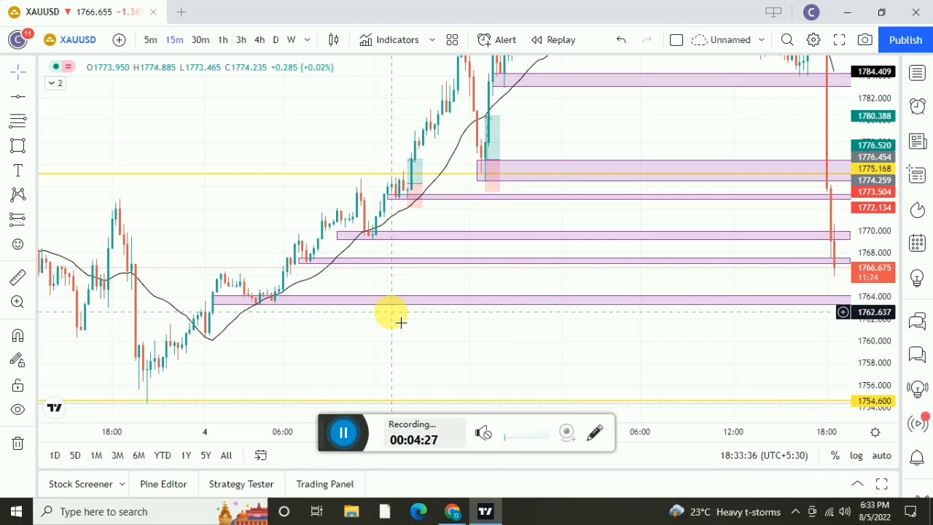
{"action": "left_click_drag", "start_coordinate": [553, 365], "coordinate": [437, 333]}
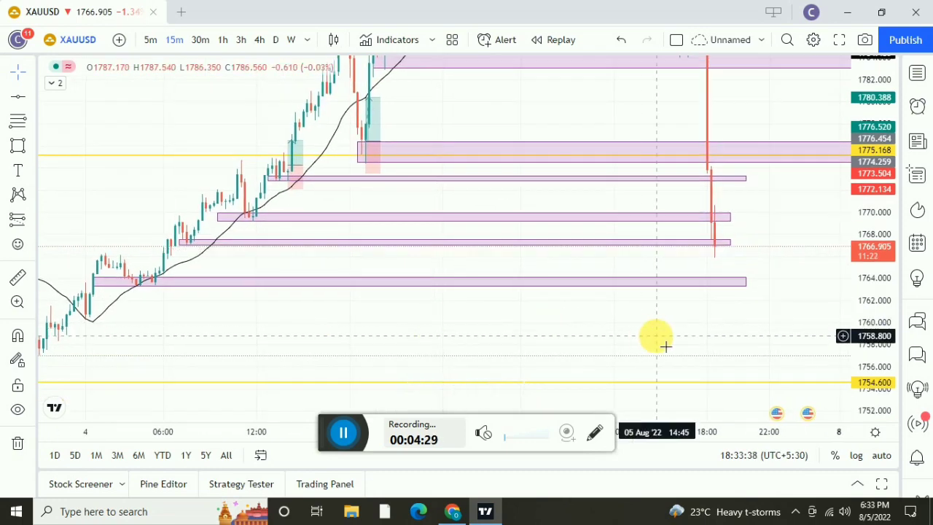